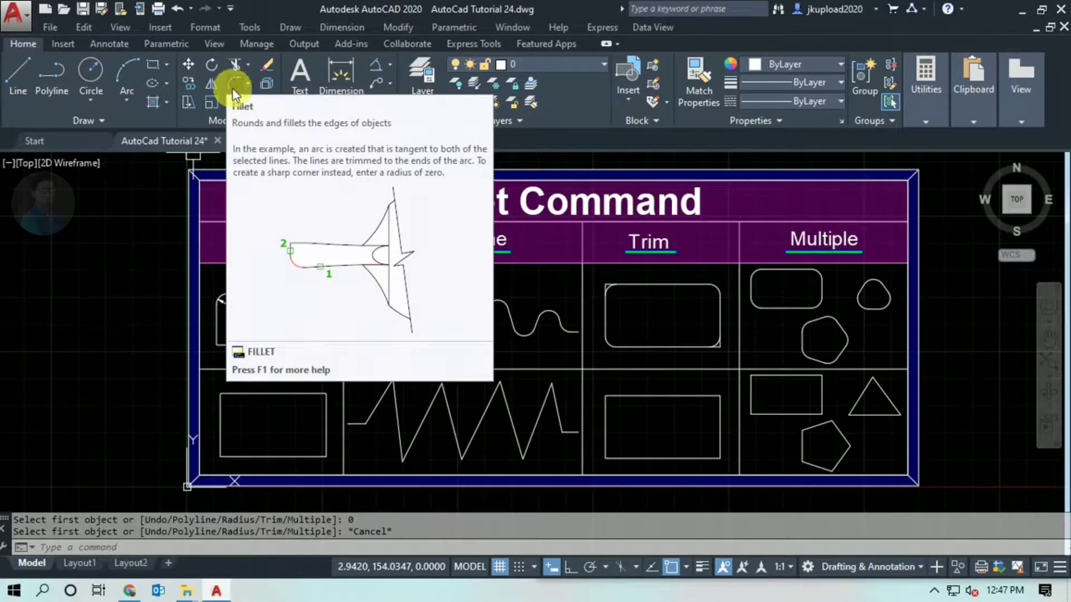
# Pan and zoom to centre the whole Fillet Command table in view.
pyautogui.scroll(5, 282, 332)
pyautogui.moveTo(274, 322); pyautogui.dragTo(307, 378, button='middle')
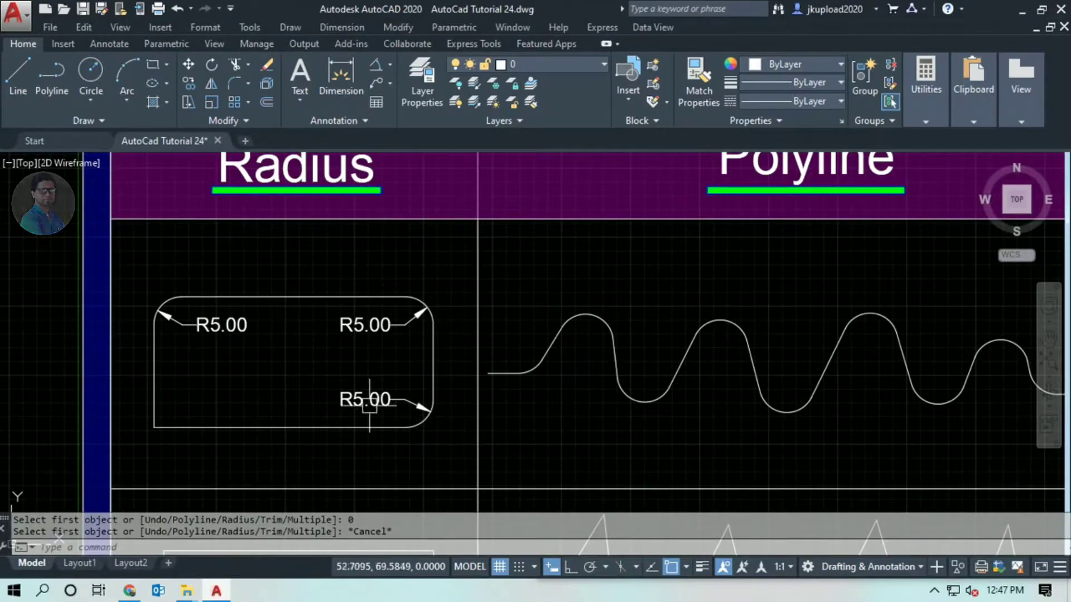
pyautogui.scroll(-2, 359, 399)
pyautogui.scroll(-2, 312, 379)
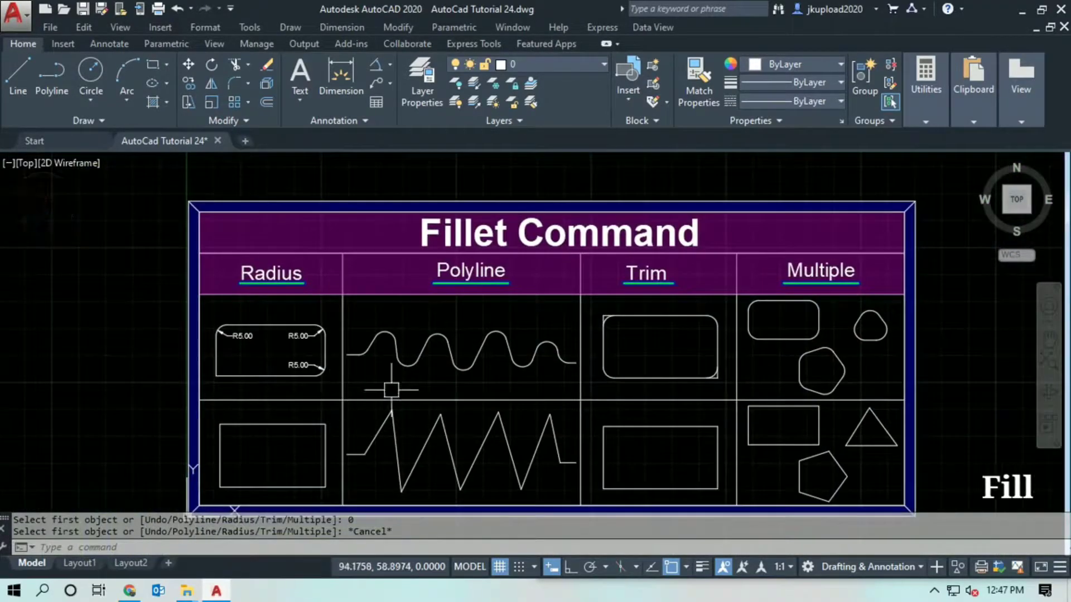
pyautogui.moveTo(389, 387); pyautogui.dragTo(390, 368, button='middle')
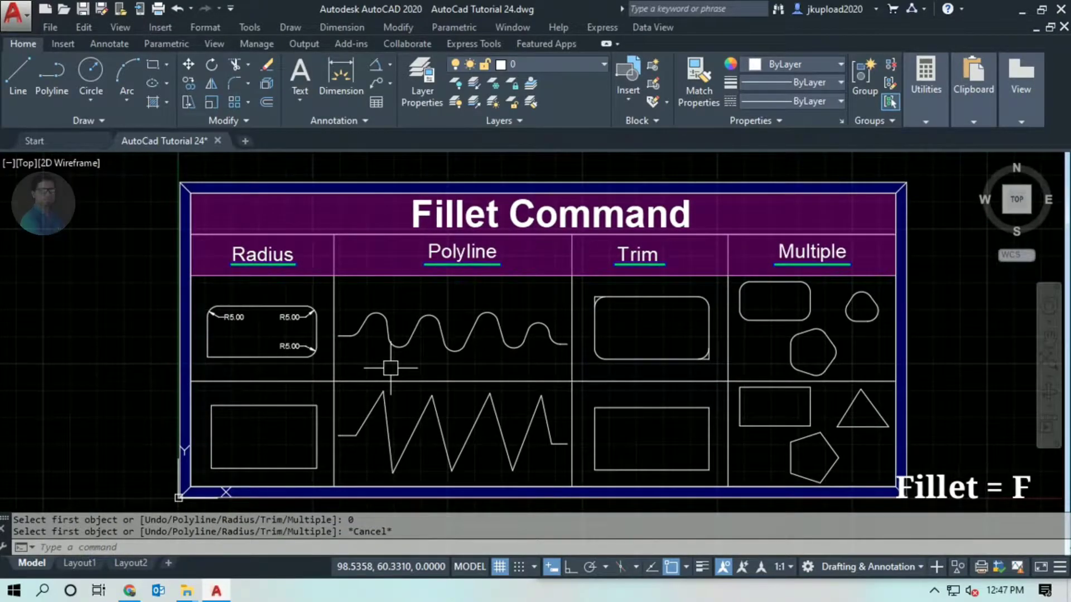
# Start FILLET (F) and review its Undo, Polyline, Radius, Trim and Multiple options.
pyautogui.write('F')
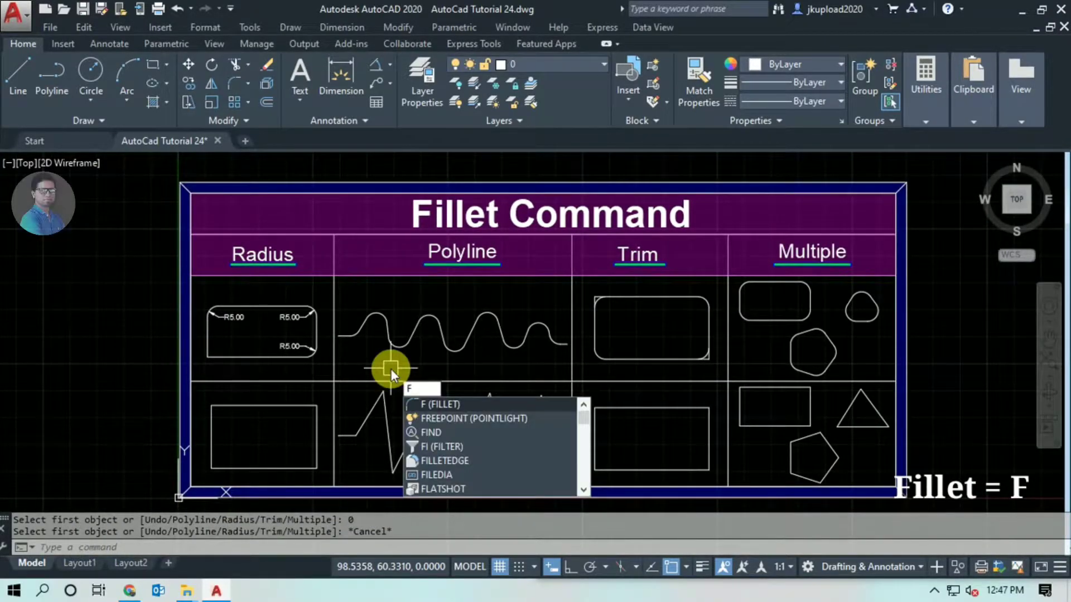
pyautogui.press('Return')
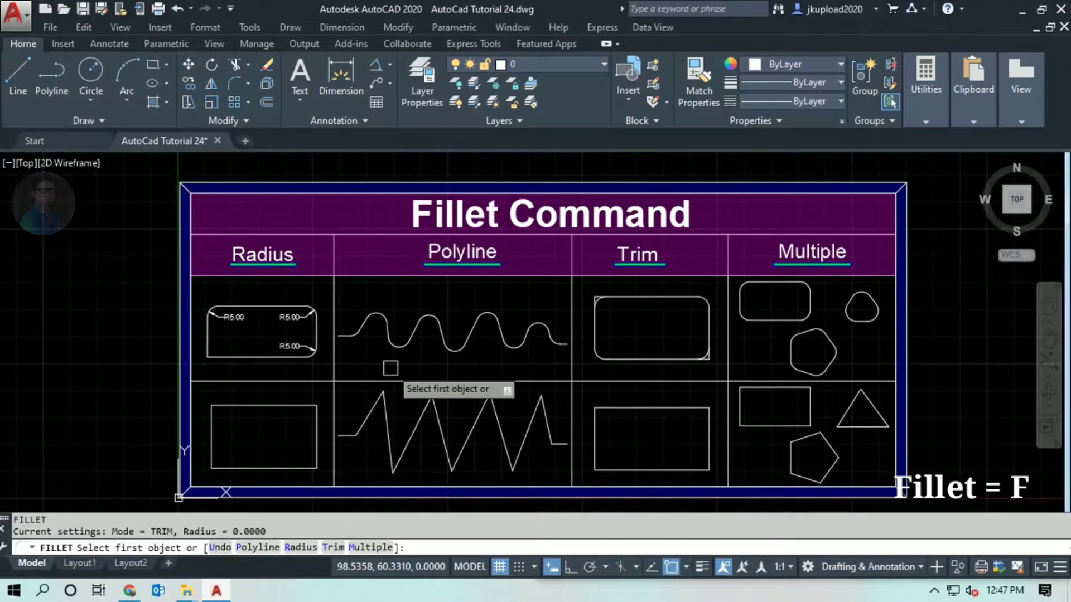
pyautogui.moveTo(391, 368); pyautogui.dragTo(390, 322, button='middle')
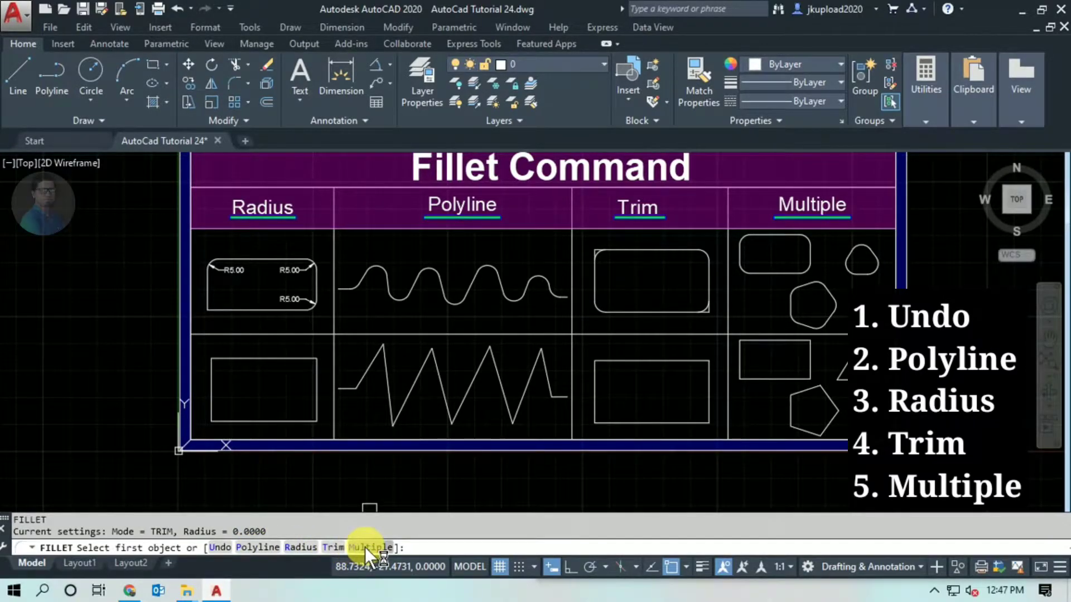
pyautogui.scroll(-2, 390, 490)
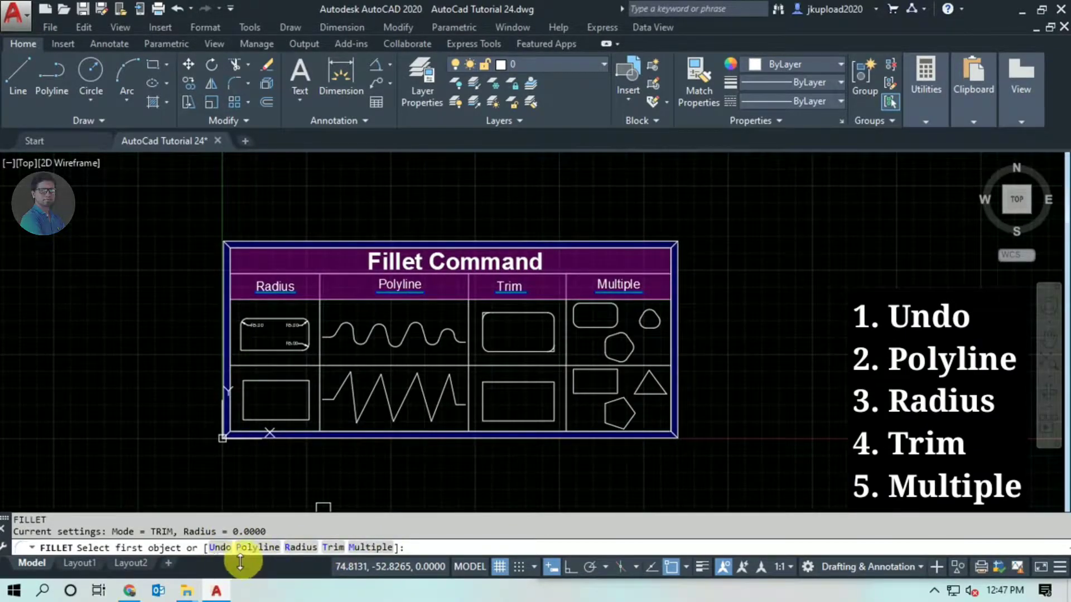
pyautogui.scroll(3, 301, 441)
pyautogui.scroll(2, 300, 441)
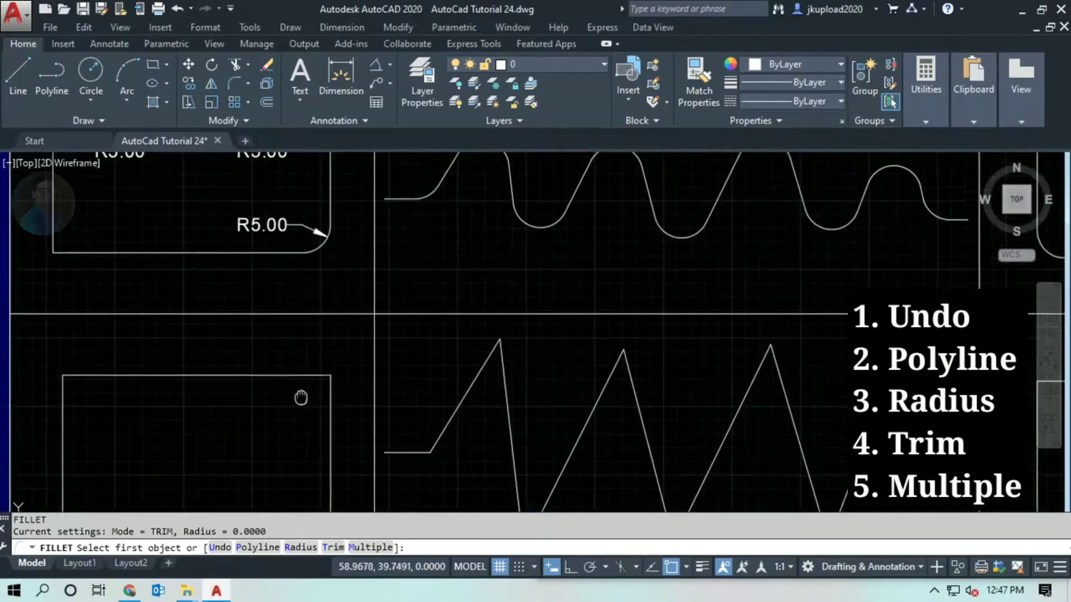
pyautogui.scroll(2, 301, 442)
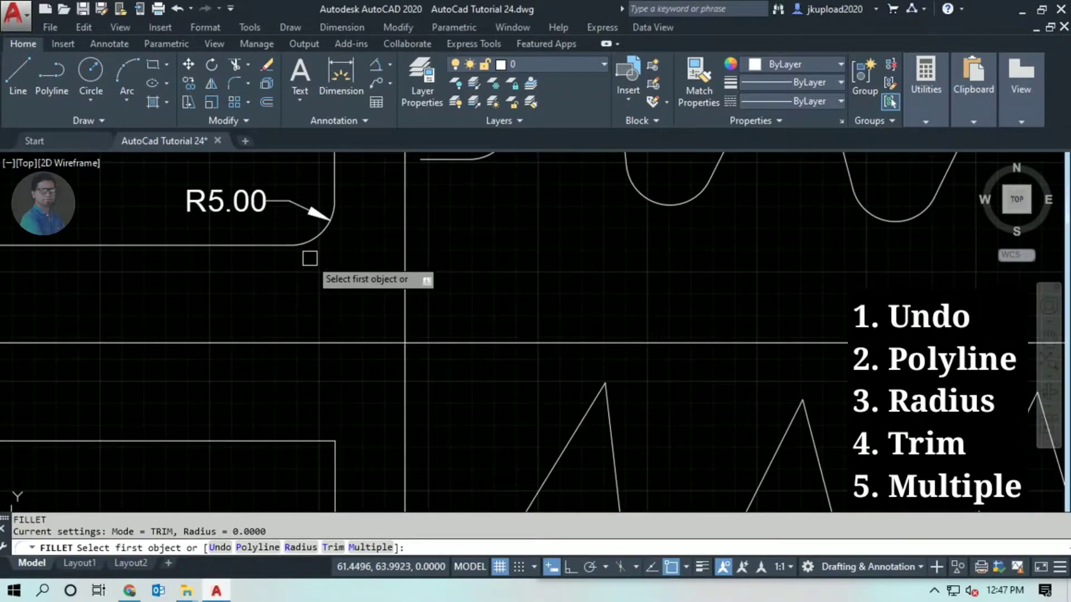
pyautogui.scroll(-4, 308, 257)
pyautogui.moveTo(307, 286)
pyautogui.mouseDown(button='middle')
pyautogui.moveTo(363, 402)
pyautogui.moveTo(366, 375)
pyautogui.mouseUp(button='middle')
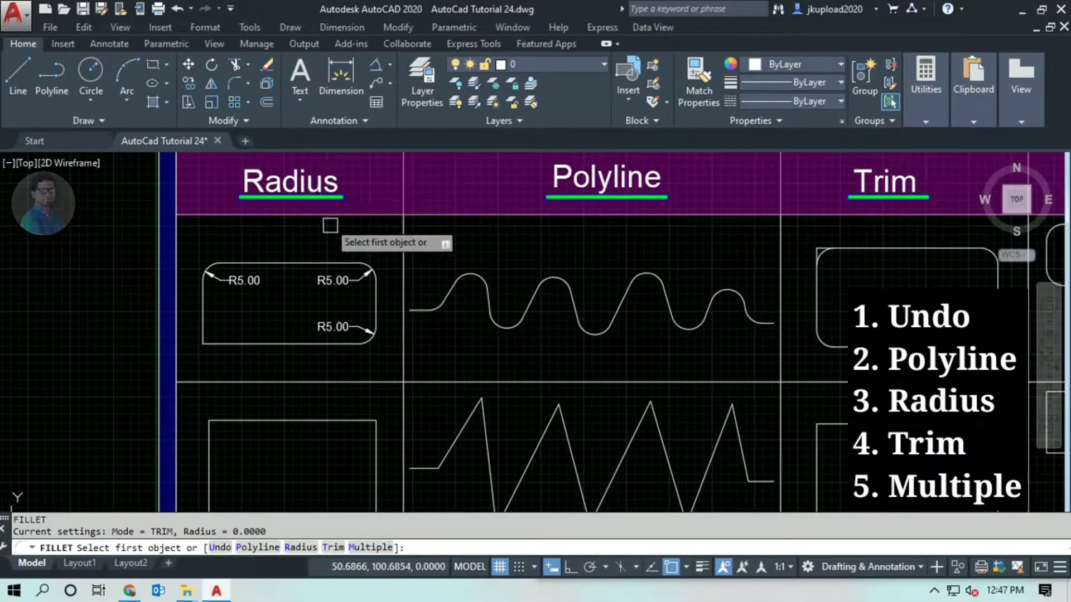
pyautogui.scroll(-2, 362, 349)
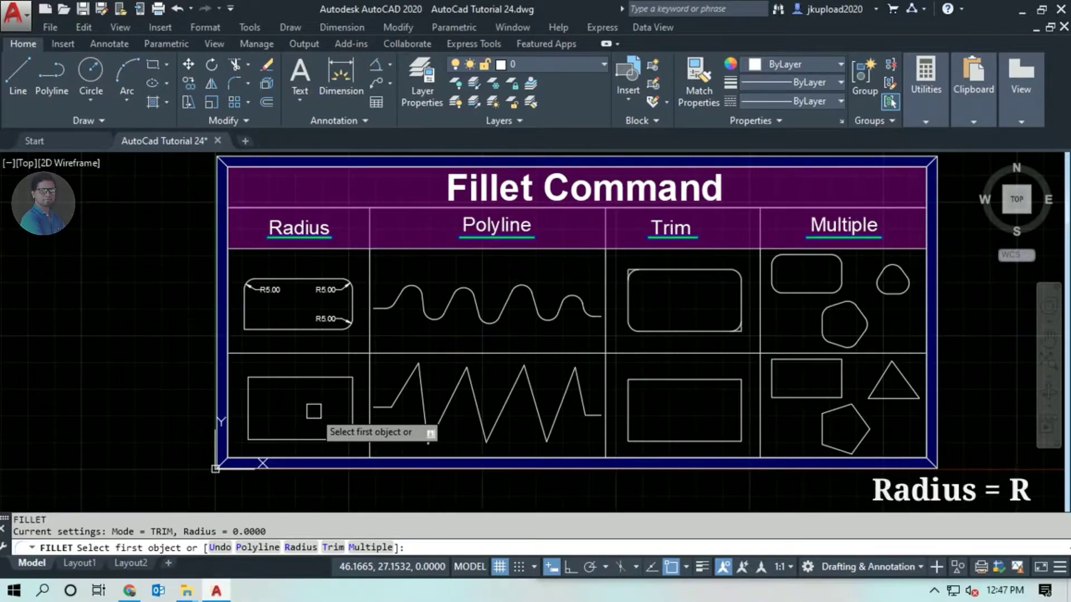
# Use the Radius option to set the fillet radius to 5.
pyautogui.write('r')
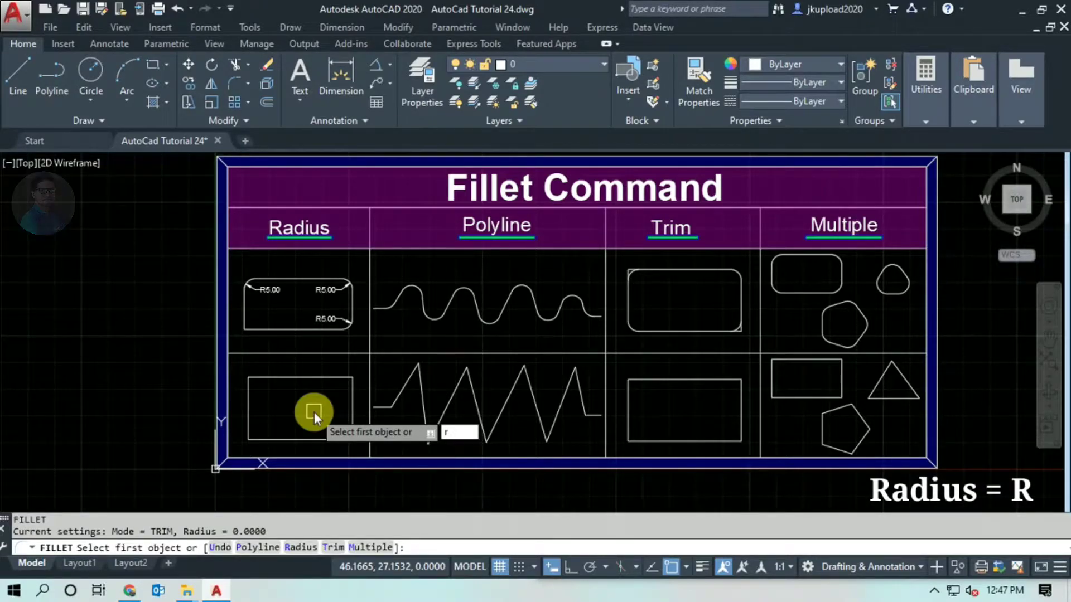
pyautogui.press('Return')
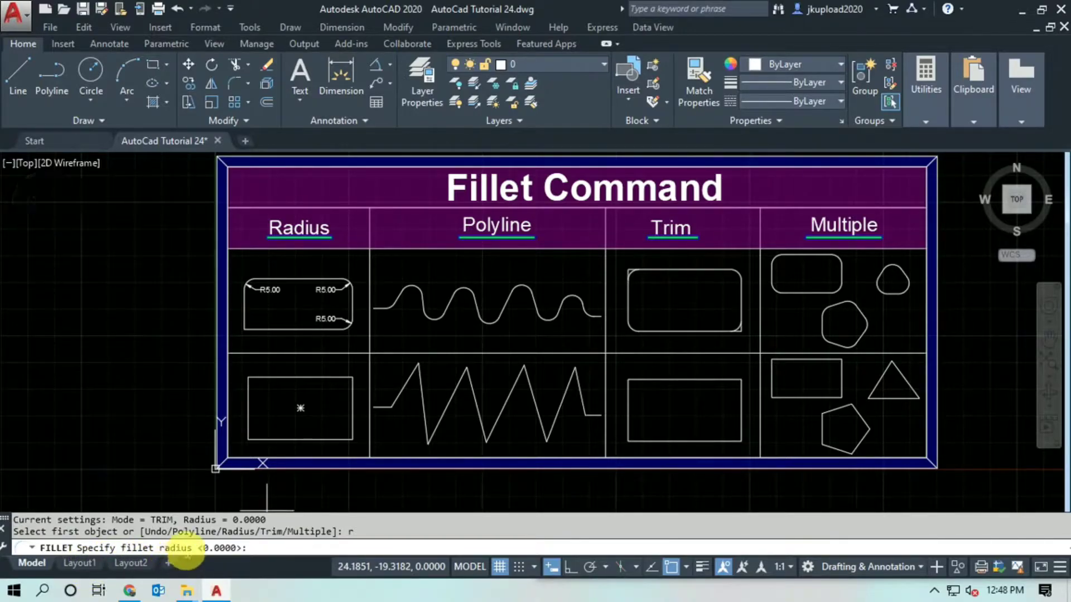
pyautogui.scroll(2, 312, 421)
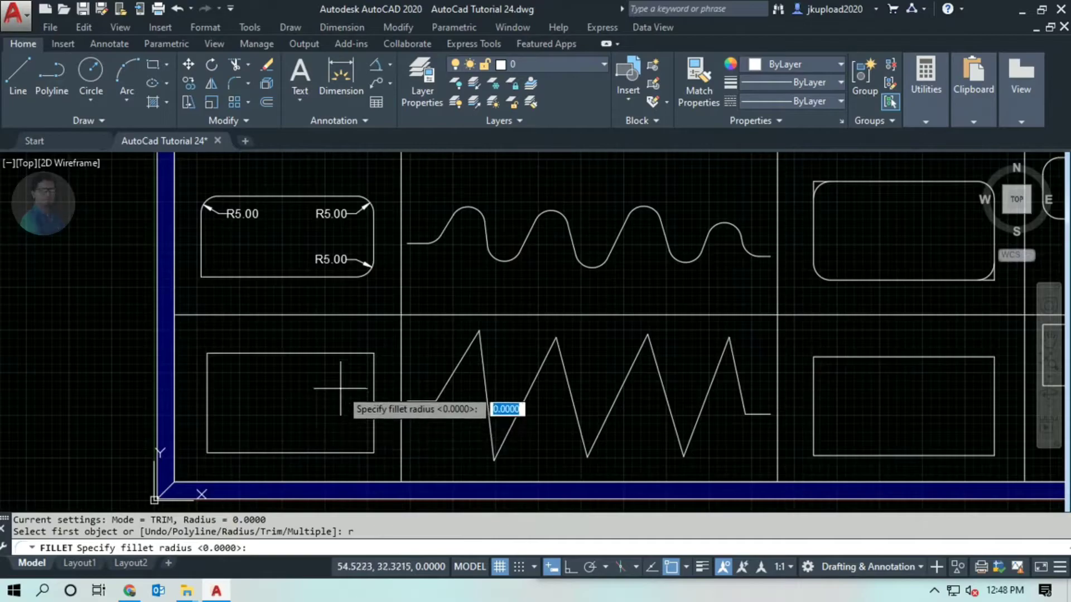
pyautogui.scroll(2, 352, 271)
pyautogui.scroll(1, 349, 311)
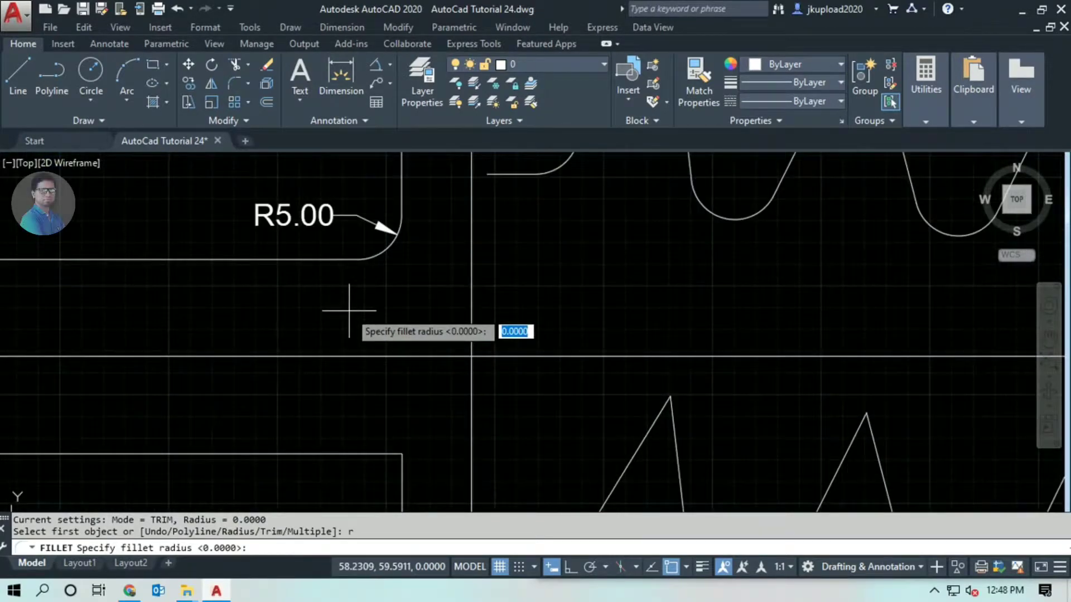
pyautogui.write('5')
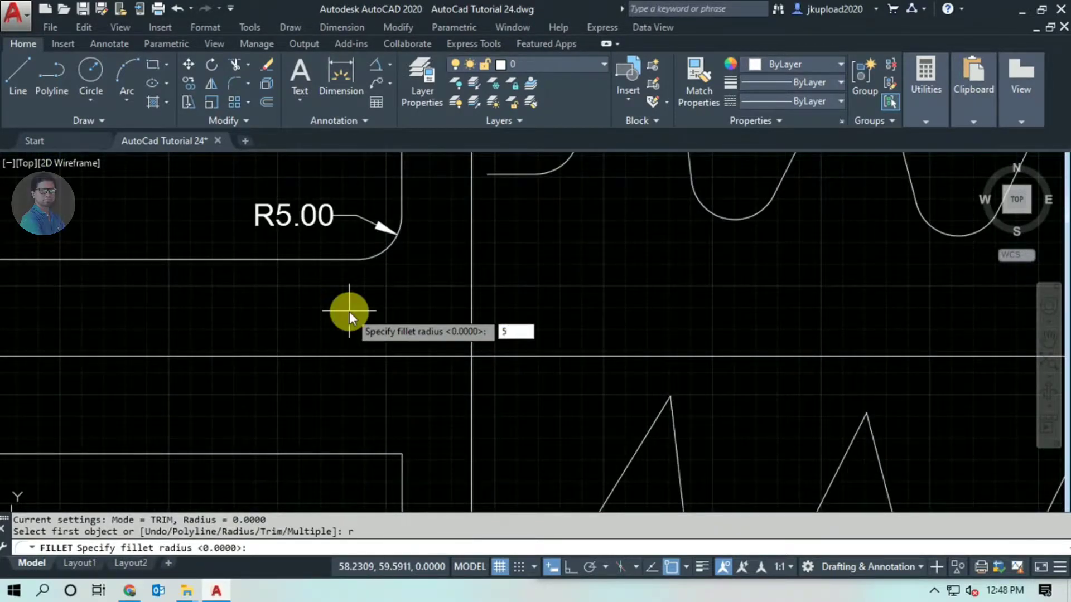
pyautogui.press('Return')
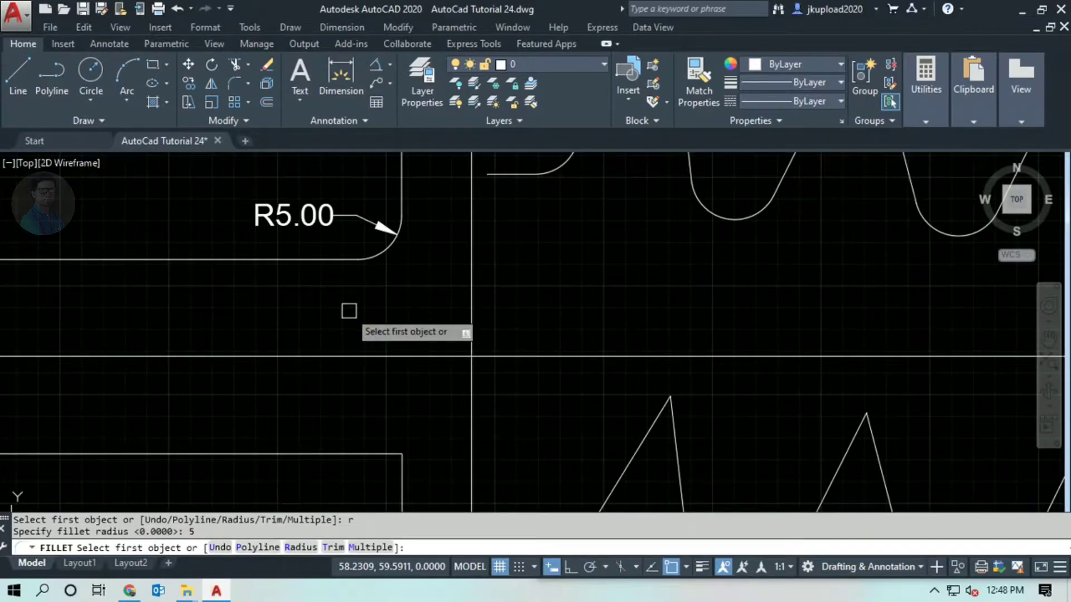
# Round the lower Radius rectangle's top-right corner at radius 5.
pyautogui.scroll(-1, 336, 387)
pyautogui.scroll(1, 184, 491)
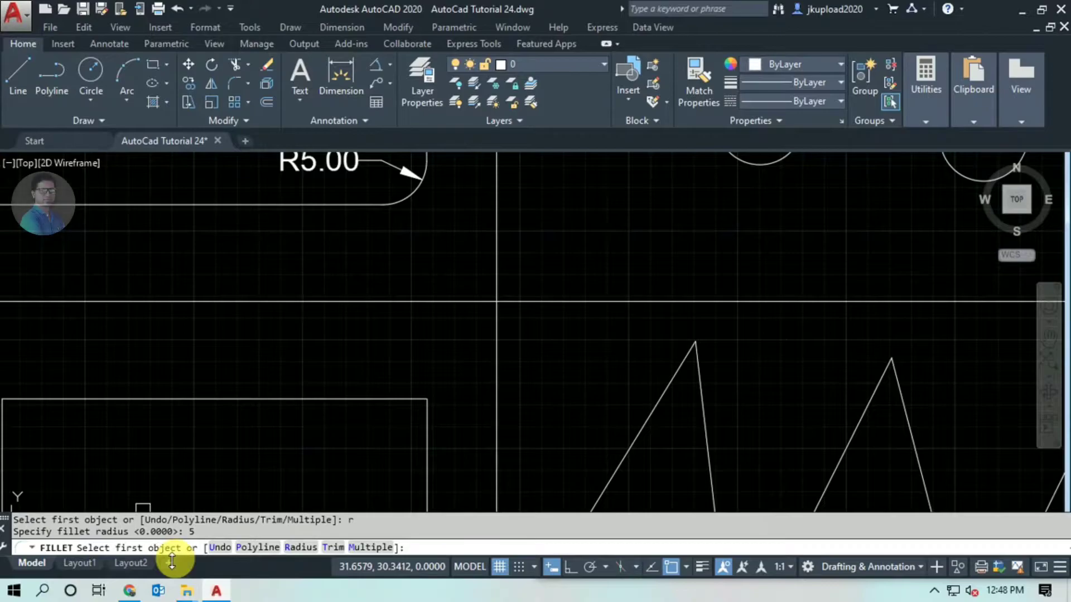
pyautogui.scroll(-1, 339, 418)
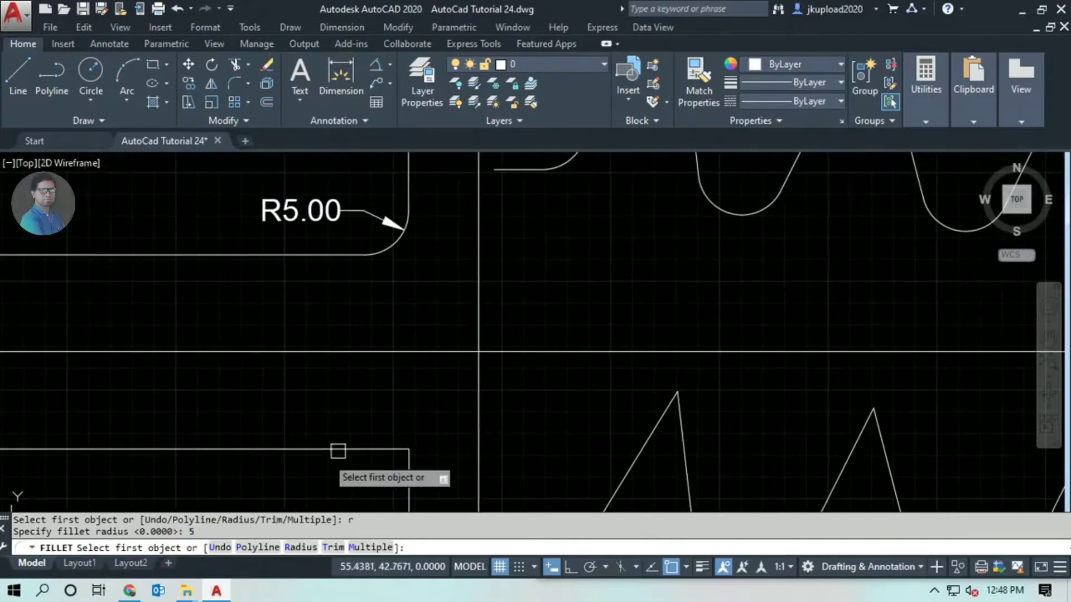
pyautogui.scroll(1, 376, 407)
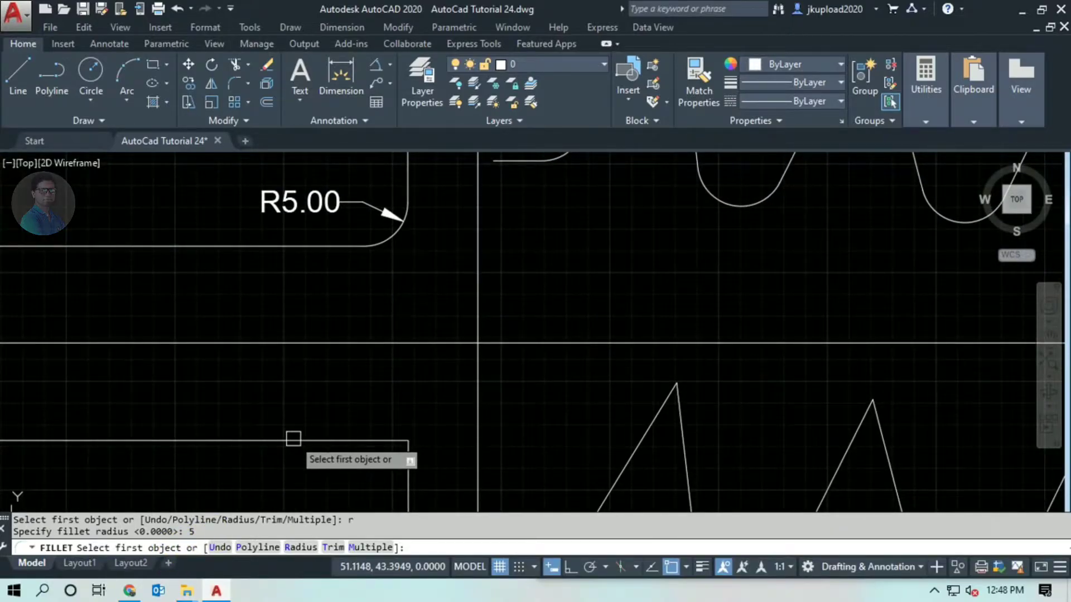
pyautogui.click(293, 439)
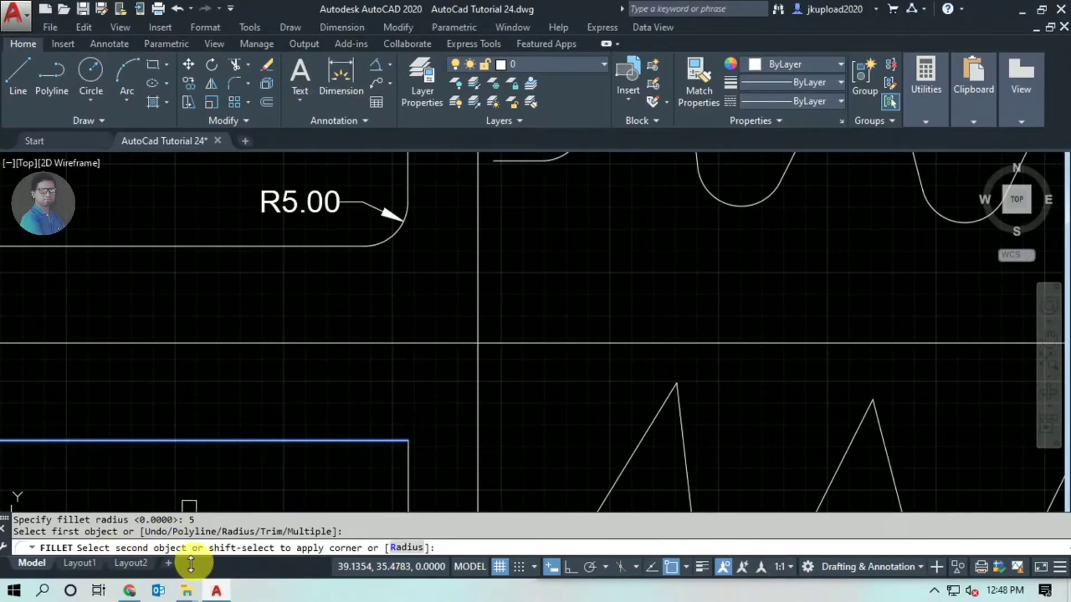
pyautogui.click(412, 472)
pyautogui.scroll(-2, 418, 454)
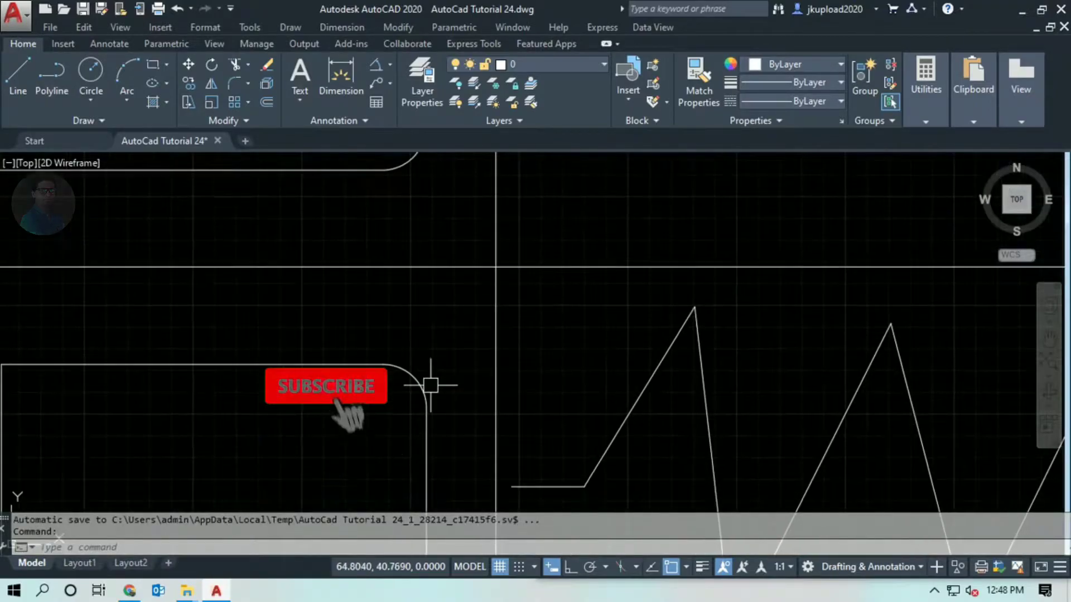
pyautogui.click(430, 383)
pyautogui.scroll(-2, 426, 395)
pyautogui.scroll(3, 415, 394)
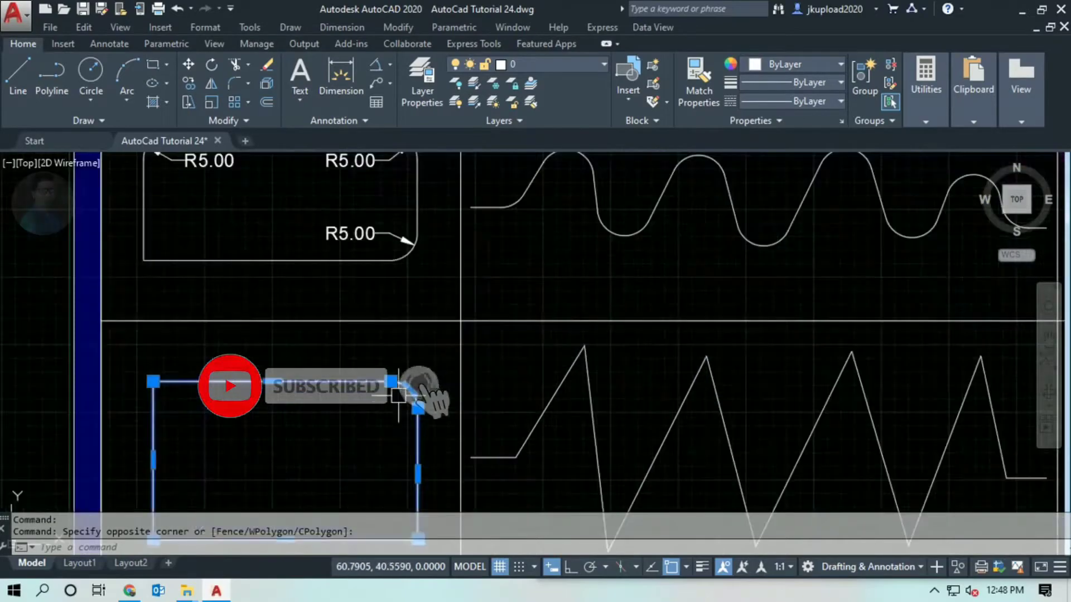
pyautogui.press('Escape')
# Round the rectangle's bottom-right and top-left corners at radius 5.
pyautogui.press('Return')
pyautogui.click(414, 388)
pyautogui.click(390, 468)
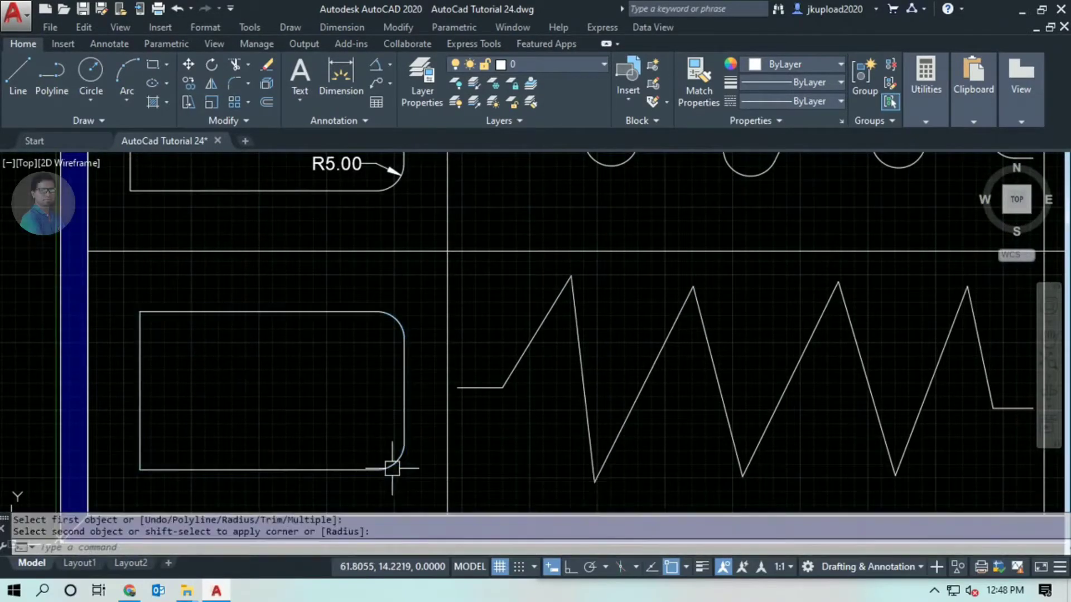
pyautogui.moveTo(415, 402); pyautogui.dragTo(418, 426, button='middle')
pyautogui.press('Return')
pyautogui.click(199, 337)
pyautogui.click(143, 363)
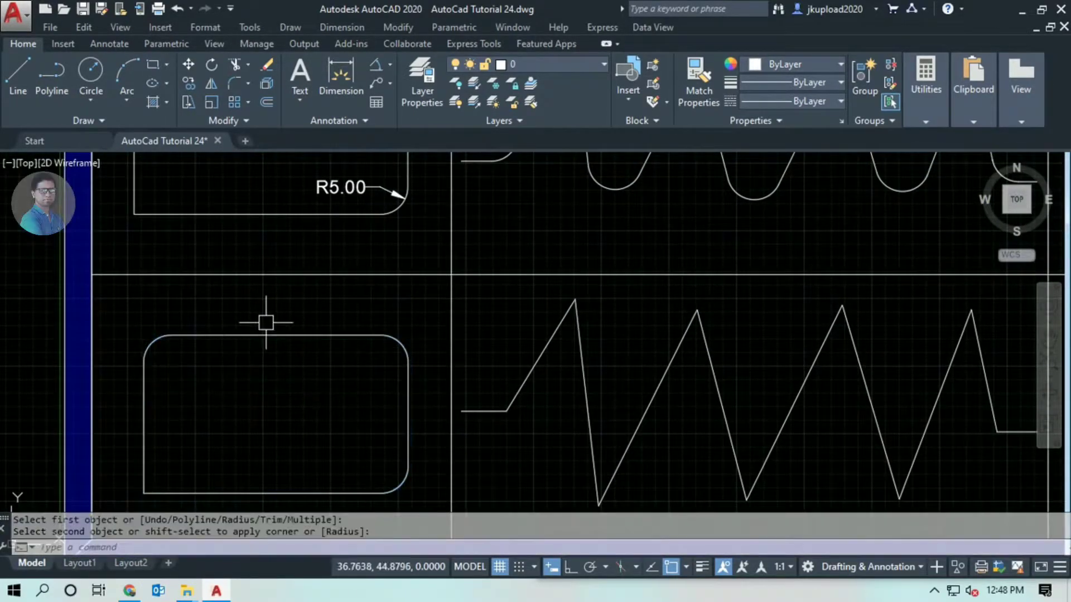
pyautogui.scroll(-2, 267, 335)
pyautogui.scroll(1, 230, 432)
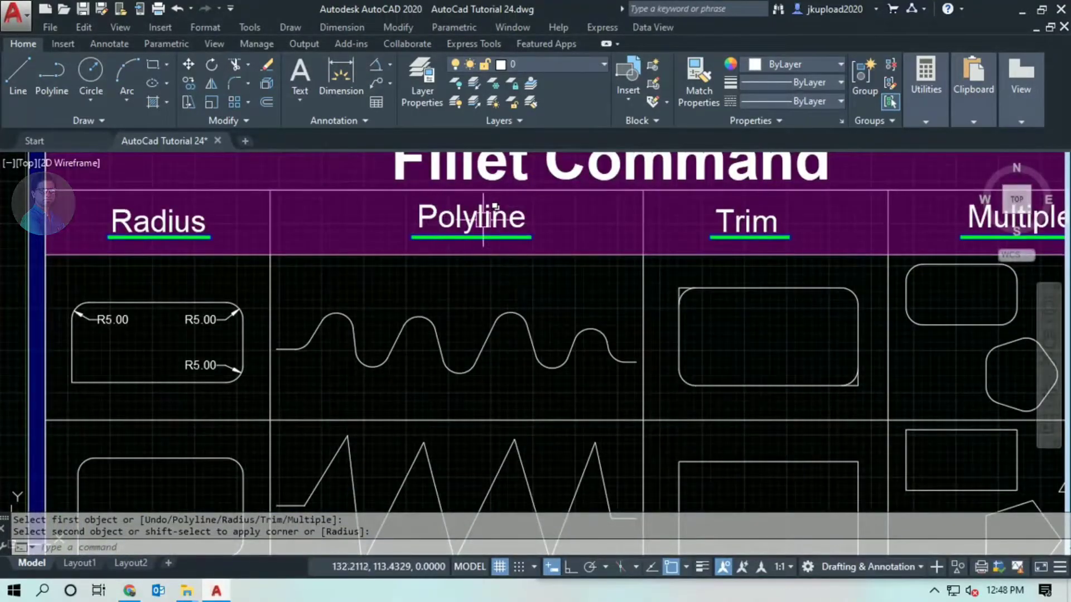
pyautogui.moveTo(538, 309); pyautogui.dragTo(530, 306, button='middle')
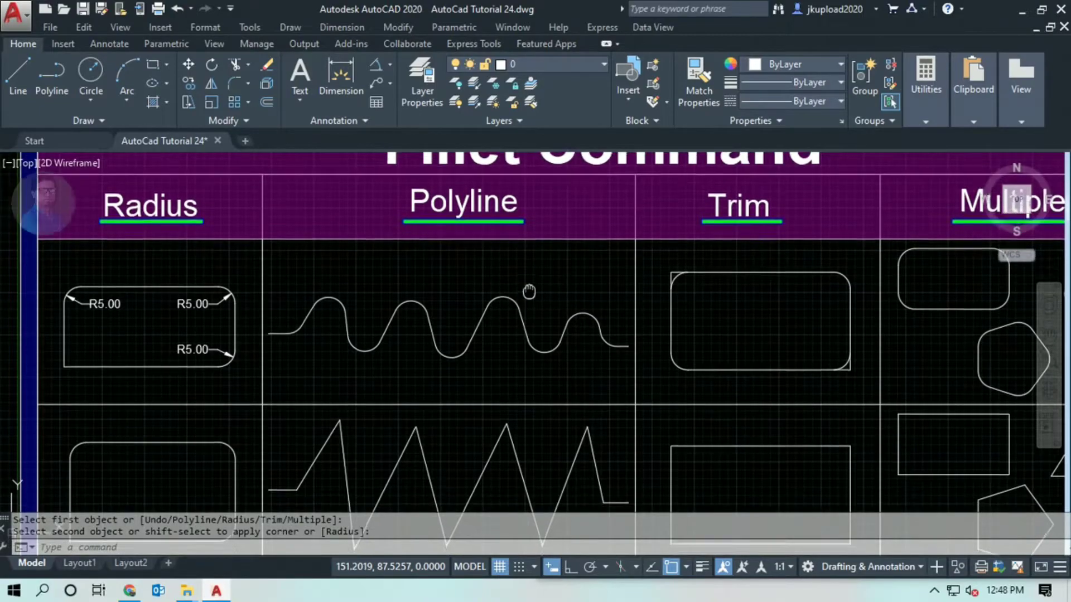
pyautogui.scroll(-3, 529, 304)
pyautogui.write('F')
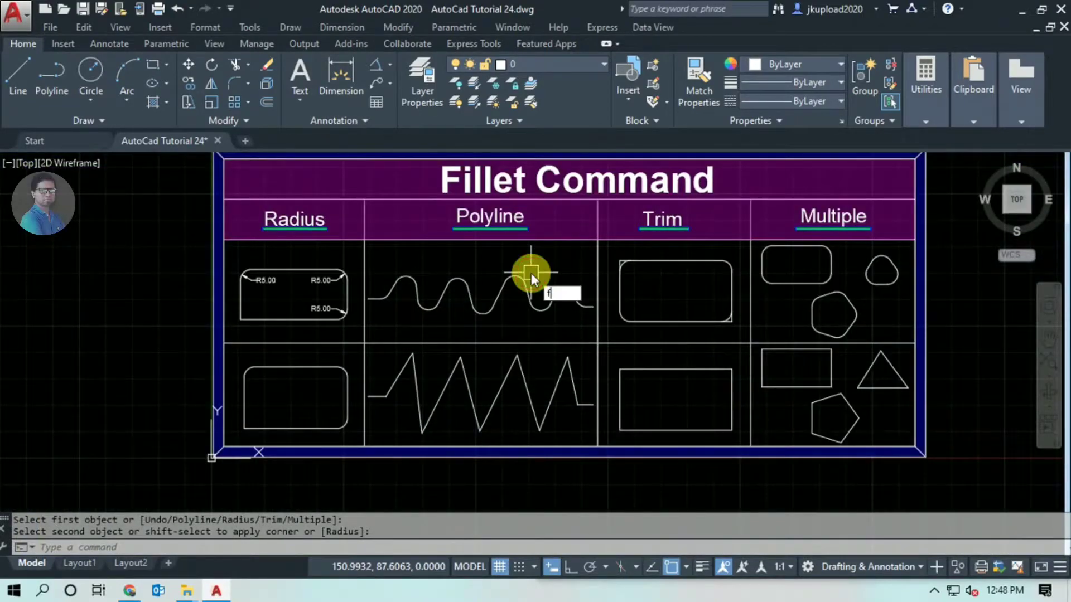
# Fillet every vertex of the lower zigzag at once with the Polyline option.
pyautogui.press('Return')
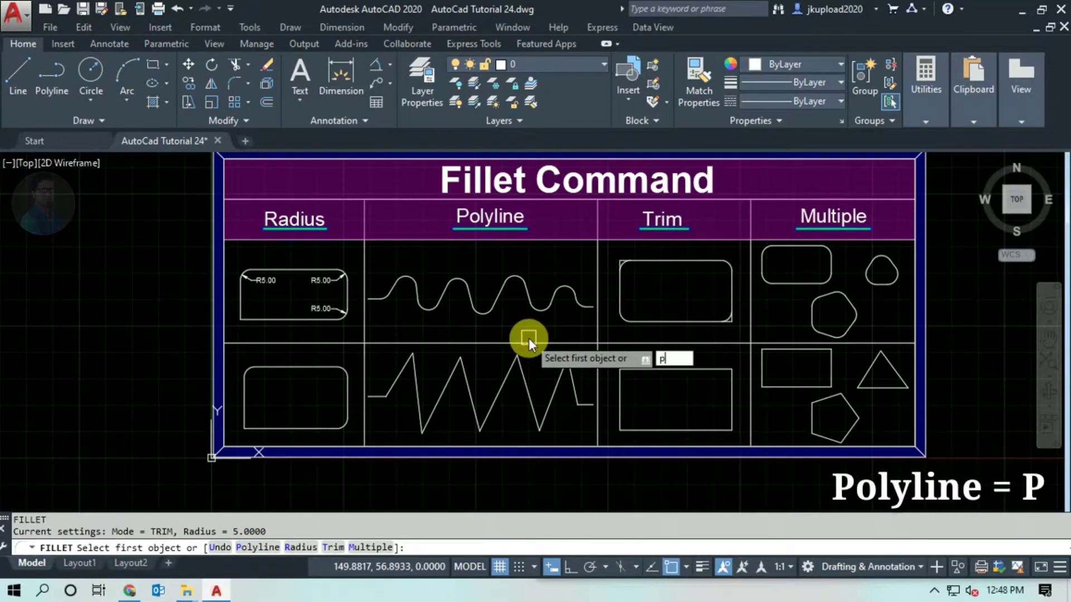
pyautogui.press('Return')
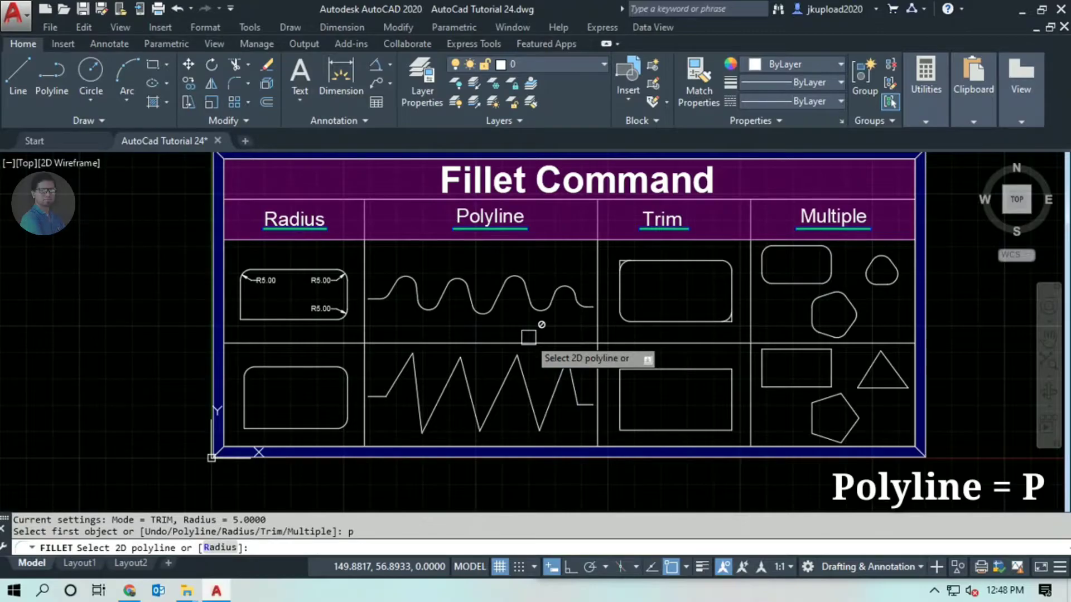
pyautogui.click(513, 321)
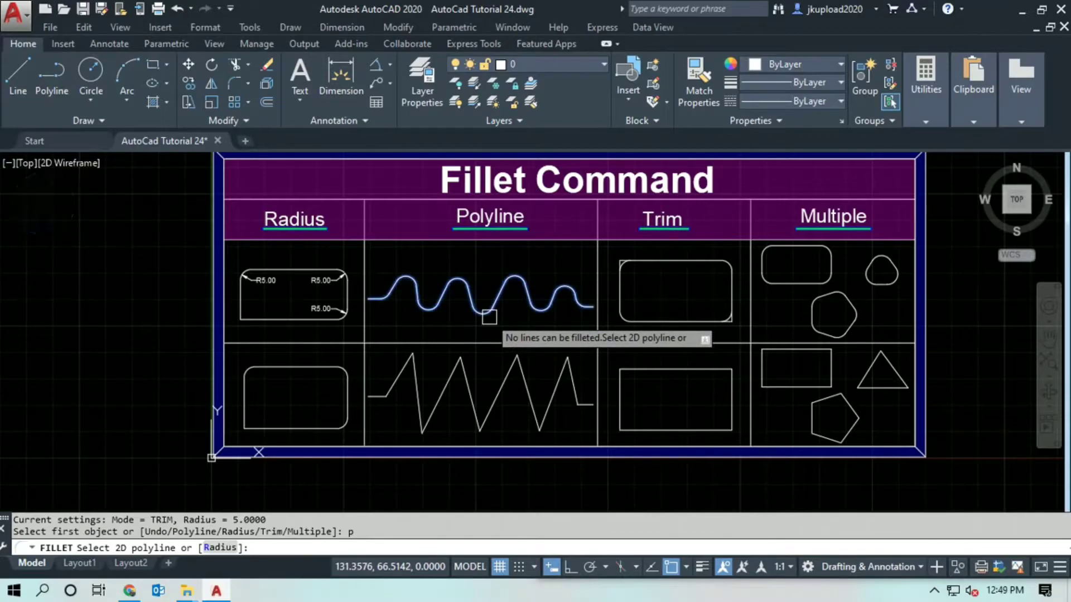
pyautogui.scroll(4, 521, 370)
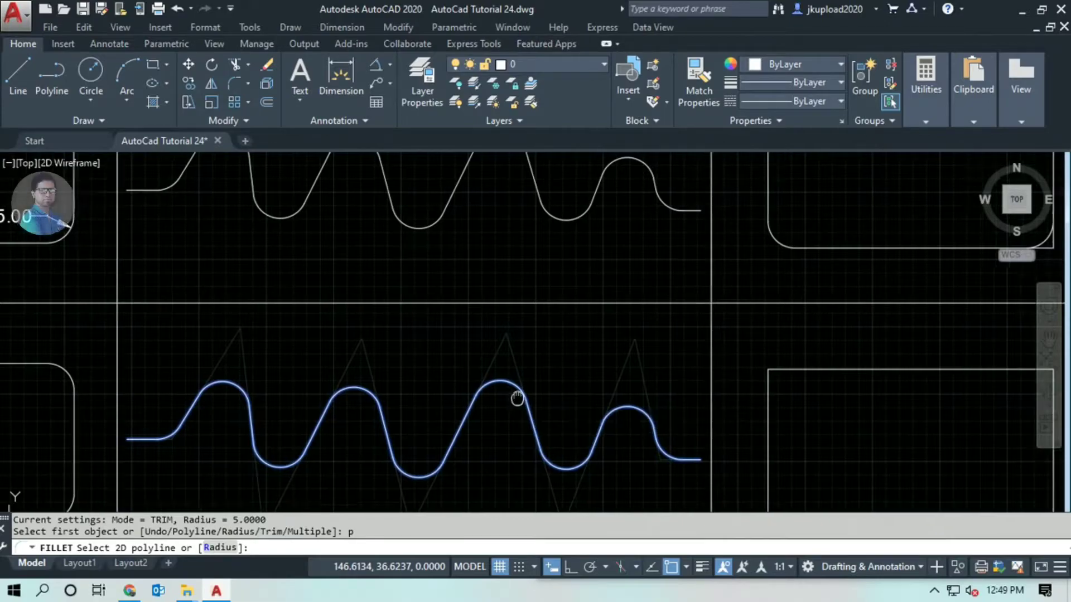
pyautogui.moveTo(515, 371); pyautogui.dragTo(515, 307, button='middle')
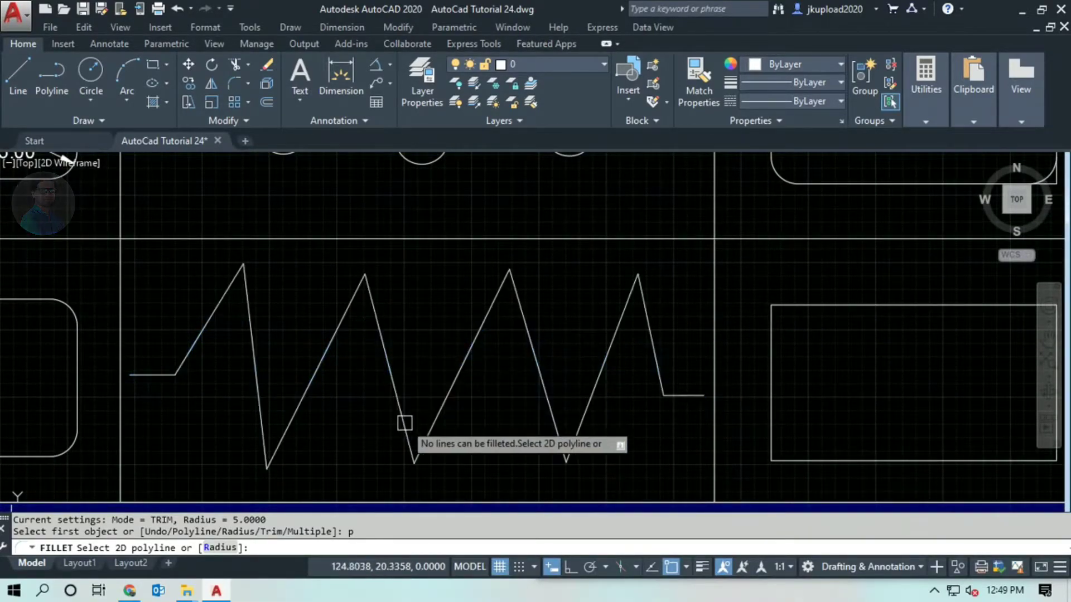
pyautogui.click(538, 380)
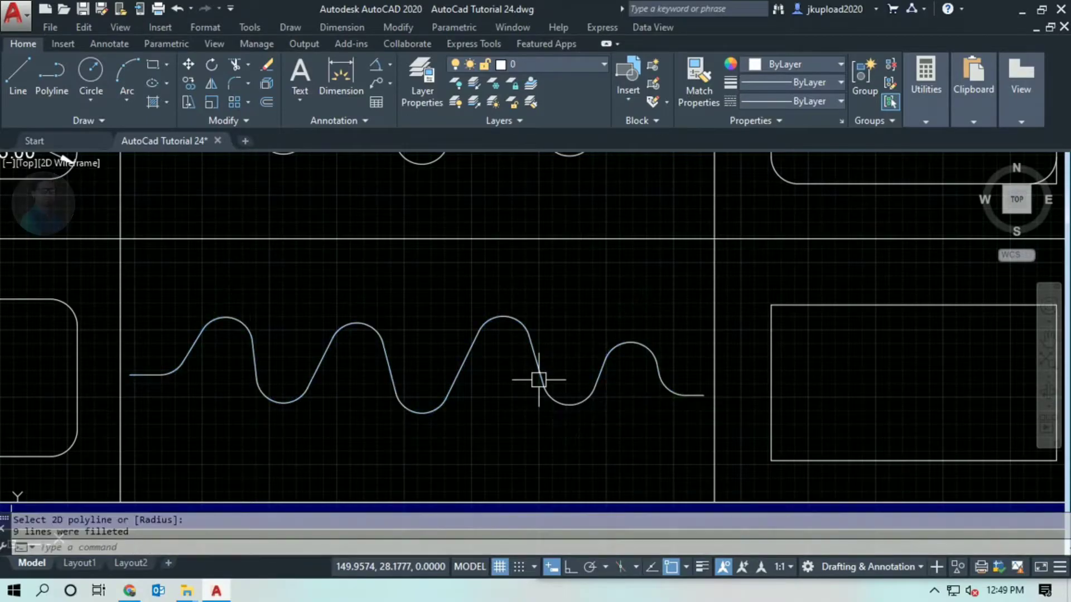
# Select both the filleted wave and the upper wave to compare their vertices.
pyautogui.click(561, 342)
pyautogui.scroll(-2, 493, 391)
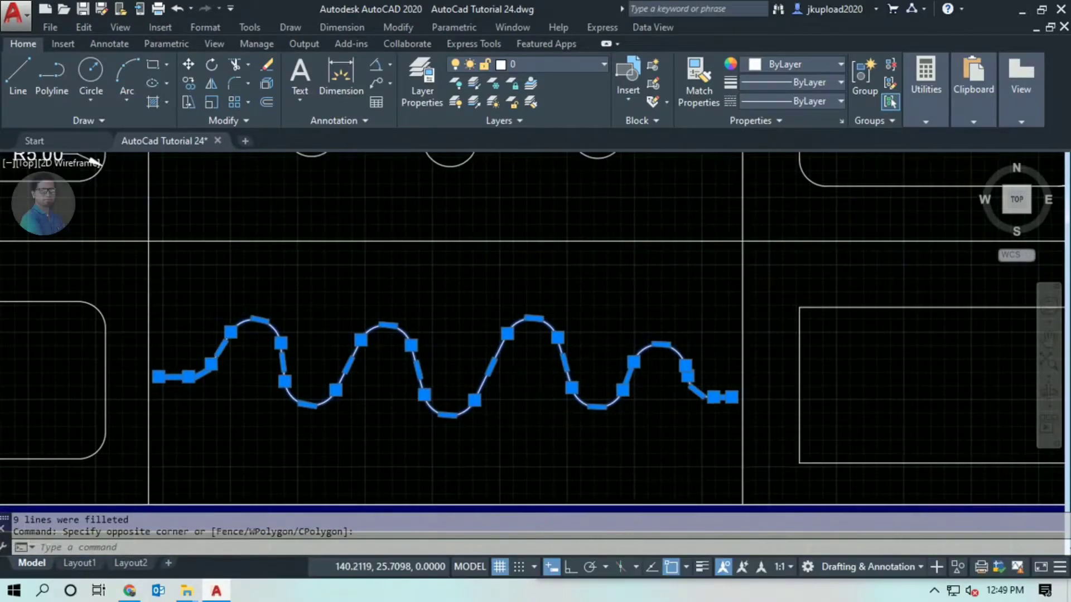
pyautogui.click(478, 311)
pyautogui.scroll(2, 479, 379)
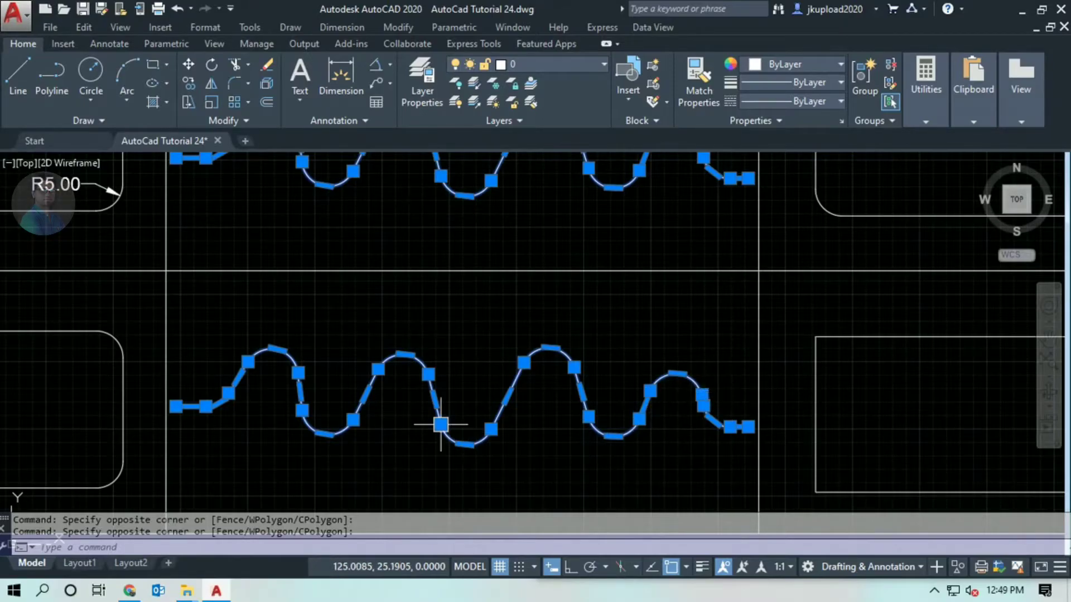
# Clear the wave selection and restart FILLET at radius 5 over the Trim column.
pyautogui.scroll(-2, 438, 416)
pyautogui.scroll(-2, 509, 419)
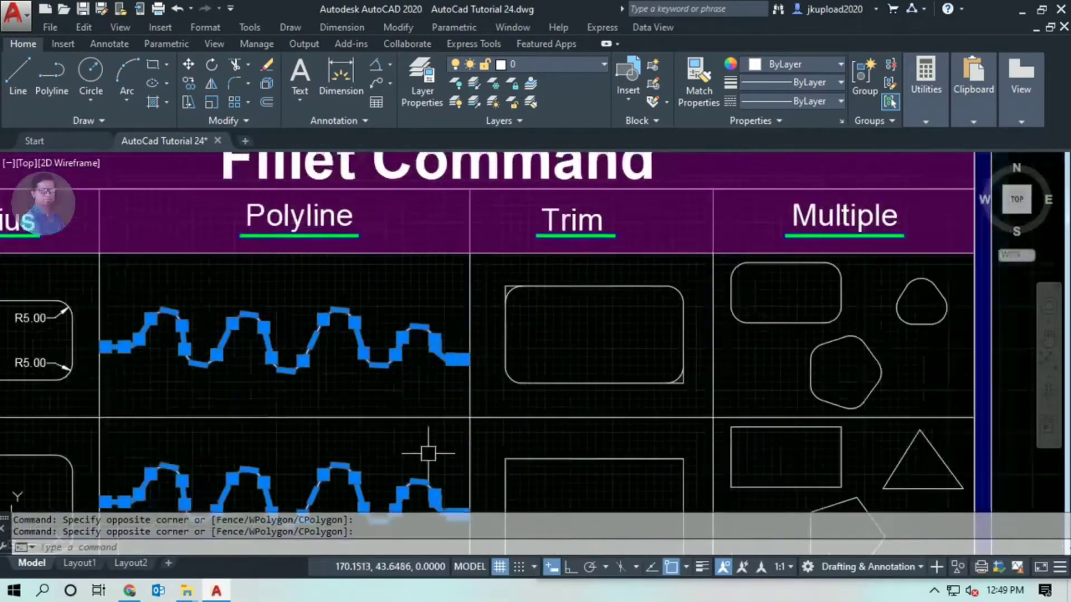
pyautogui.press('Escape')
pyautogui.scroll(-1, 489, 346)
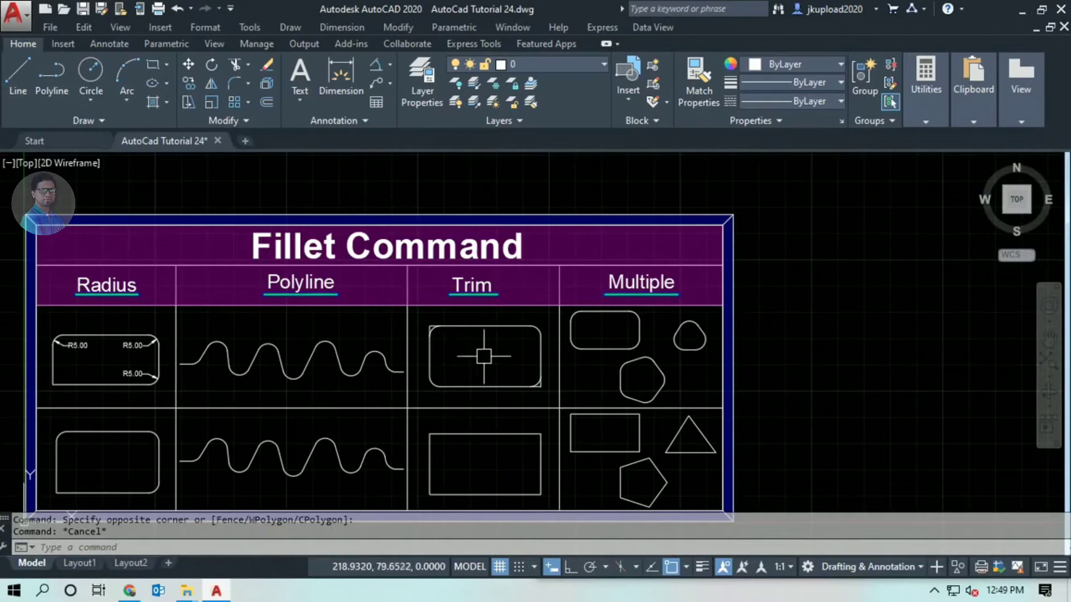
pyautogui.scroll(2, 483, 356)
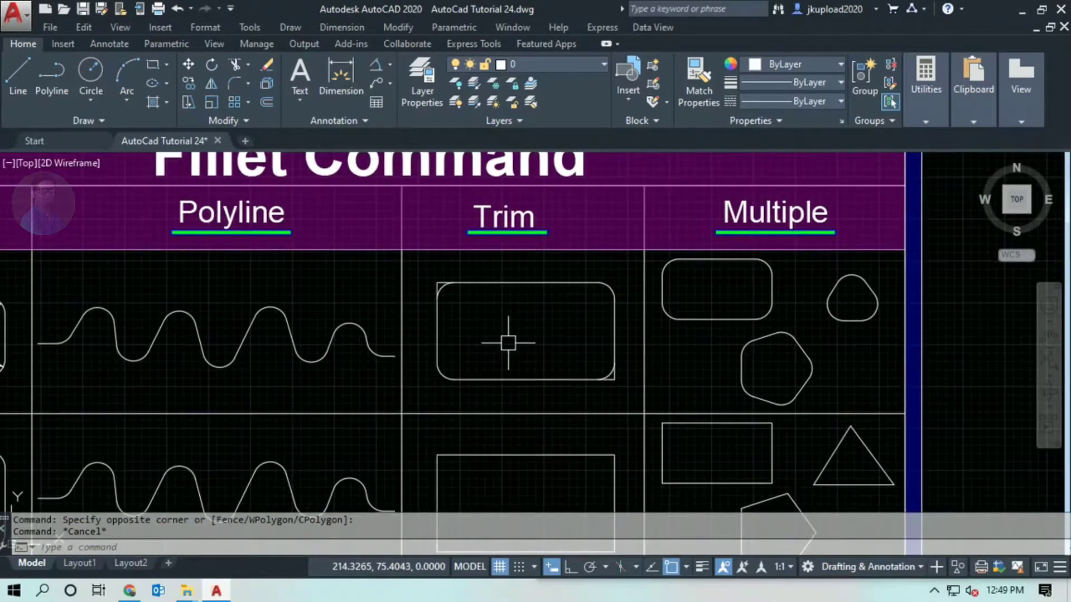
pyautogui.scroll(-2, 507, 340)
pyautogui.scroll(2, 509, 318)
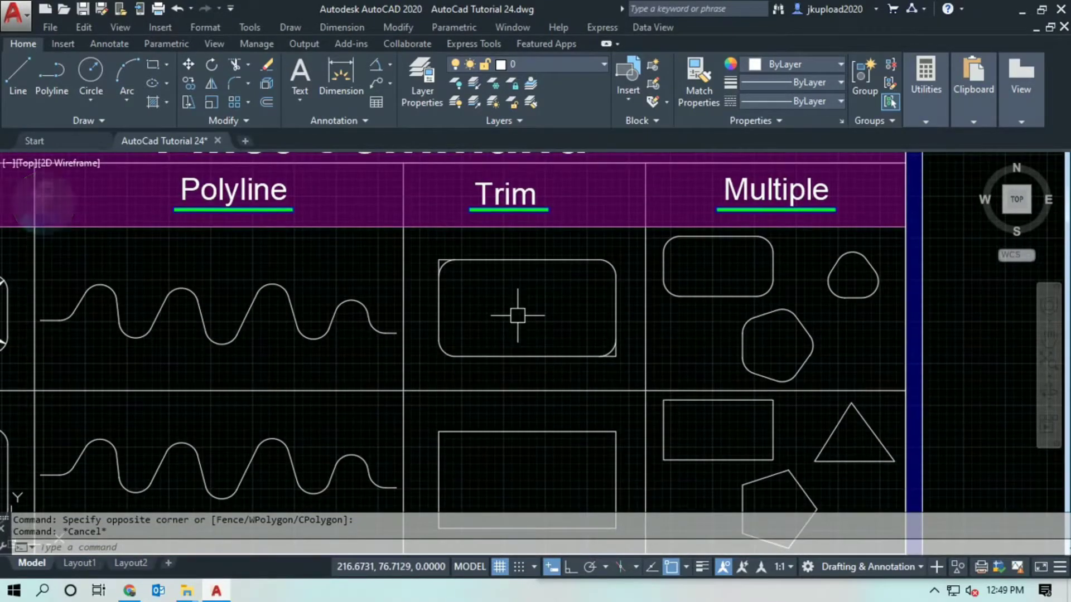
pyautogui.write('f')
pyautogui.press('Return')
pyautogui.write('t')
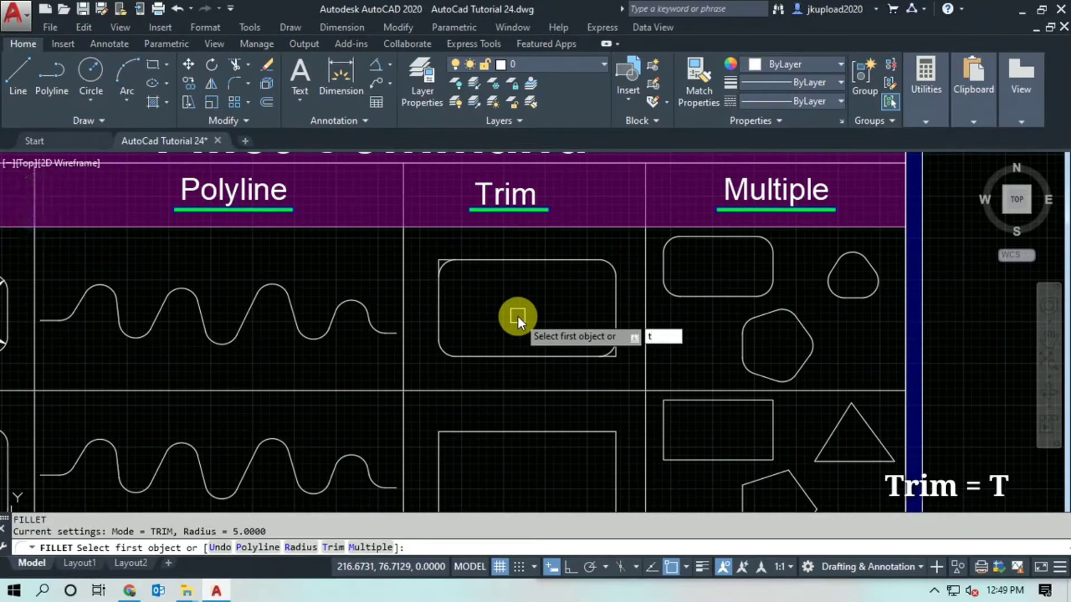
# Switch the fillet Trim mode to No trim.
pyautogui.press('Return')
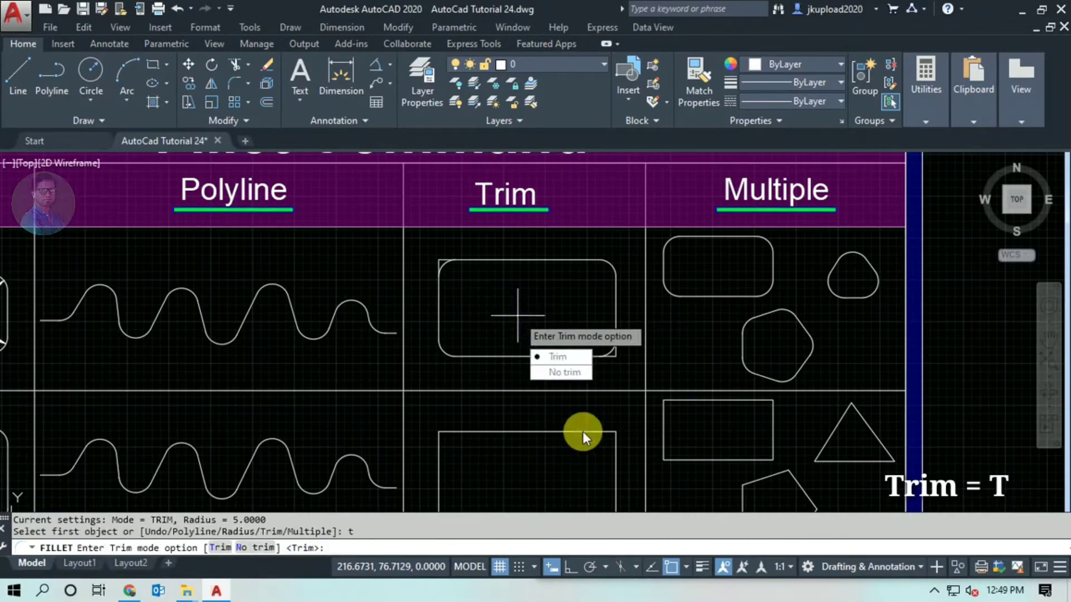
pyautogui.scroll(2, 604, 445)
pyautogui.scroll(2, 619, 357)
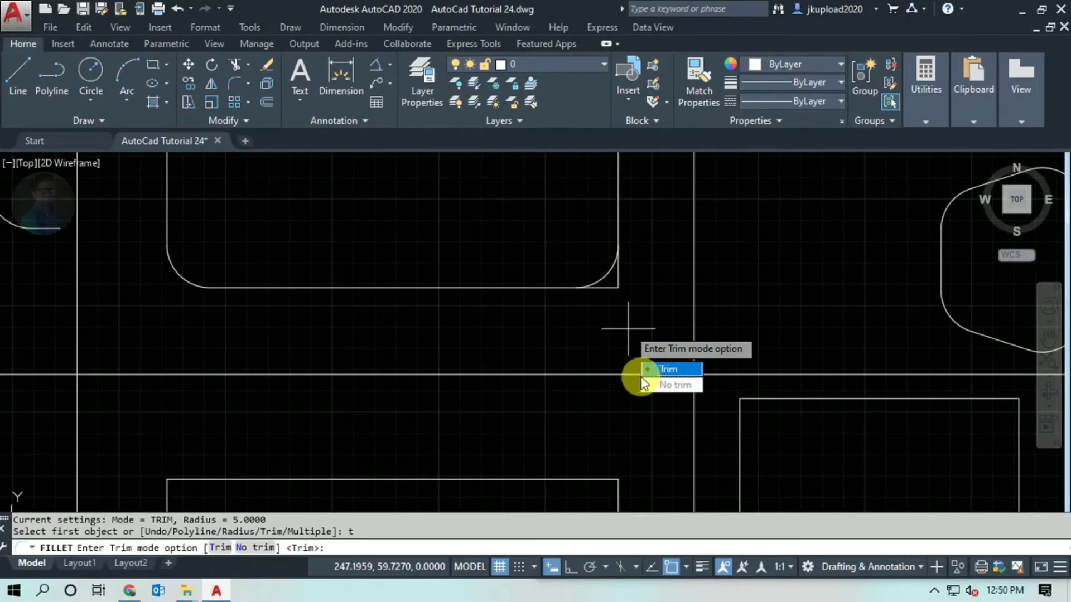
pyautogui.click(671, 386)
pyautogui.scroll(-1, 522, 290)
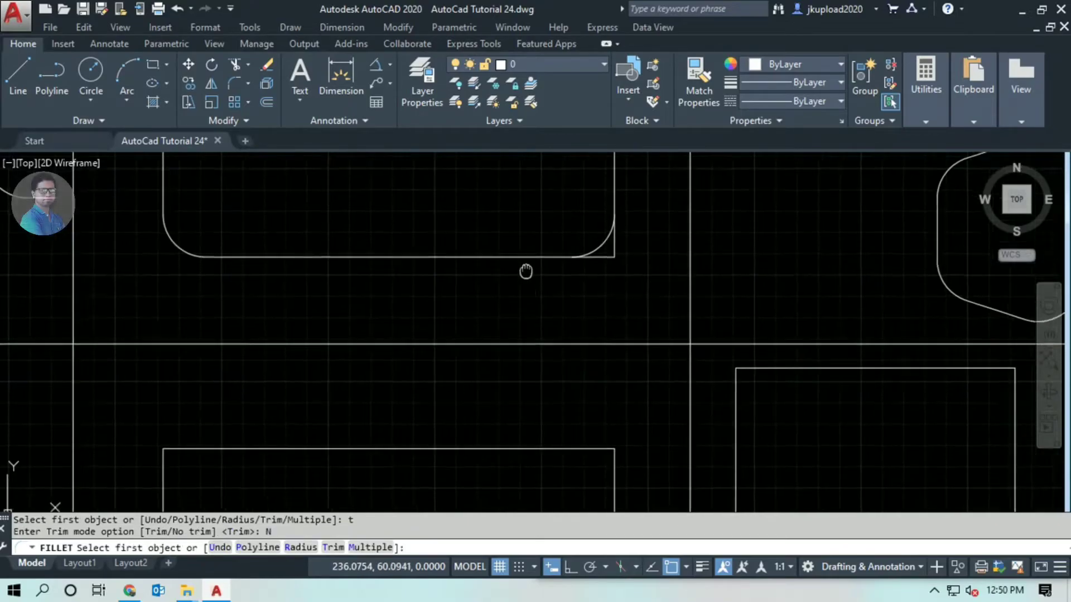
pyautogui.scroll(-1, 566, 334)
pyautogui.scroll(1, 566, 333)
pyautogui.scroll(-1, 547, 333)
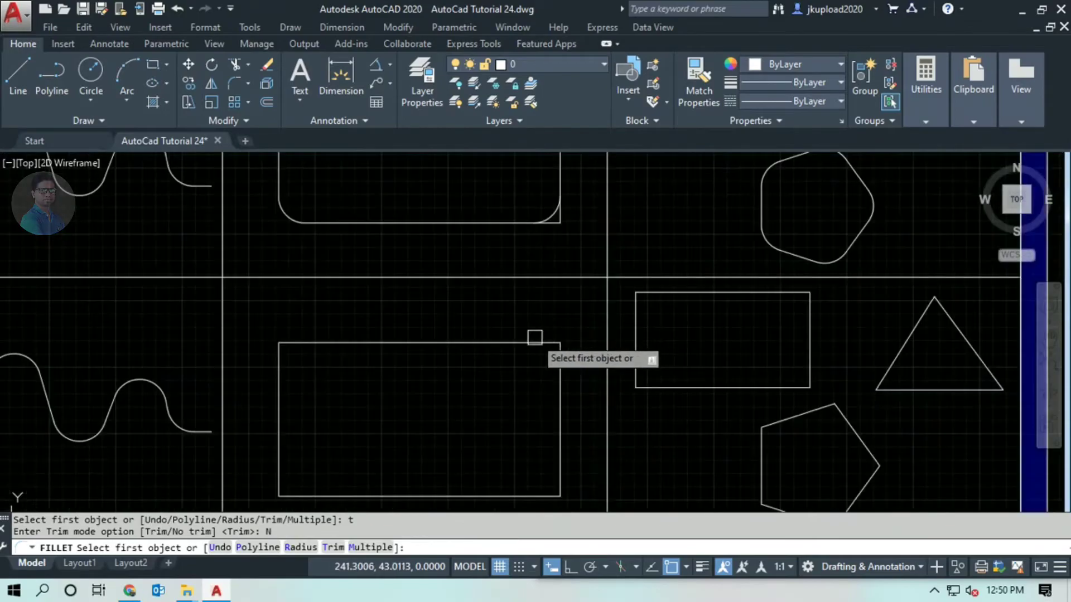
# Round the lower Trim rectangle's top-right corner, keeping its original edges.
pyautogui.click(536, 340)
pyautogui.click(558, 360)
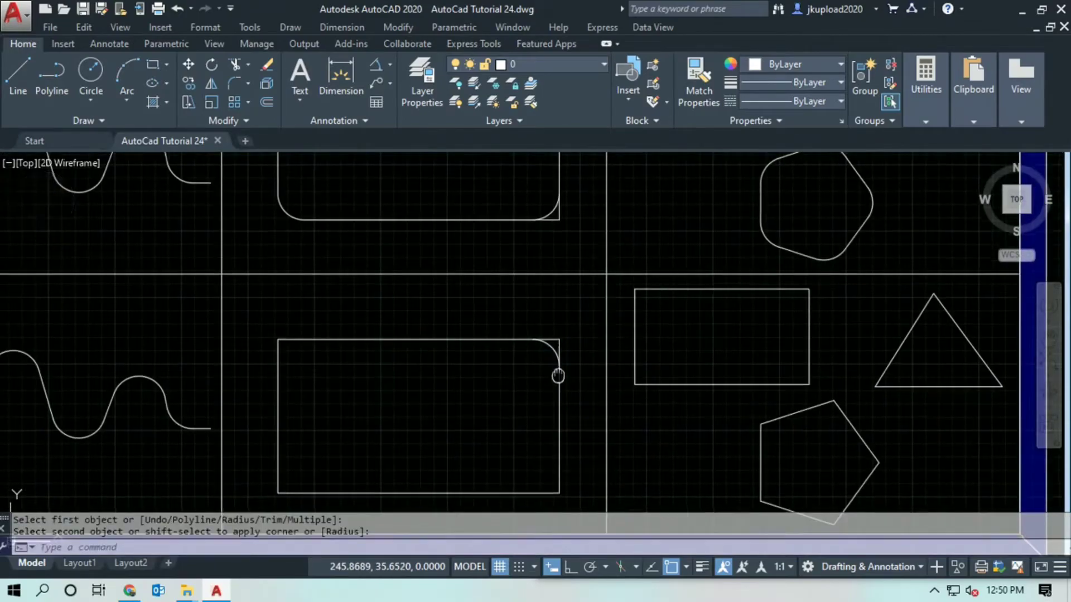
pyautogui.moveTo(556, 371); pyautogui.dragTo(555, 319, button='middle')
pyautogui.scroll(2, 548, 303)
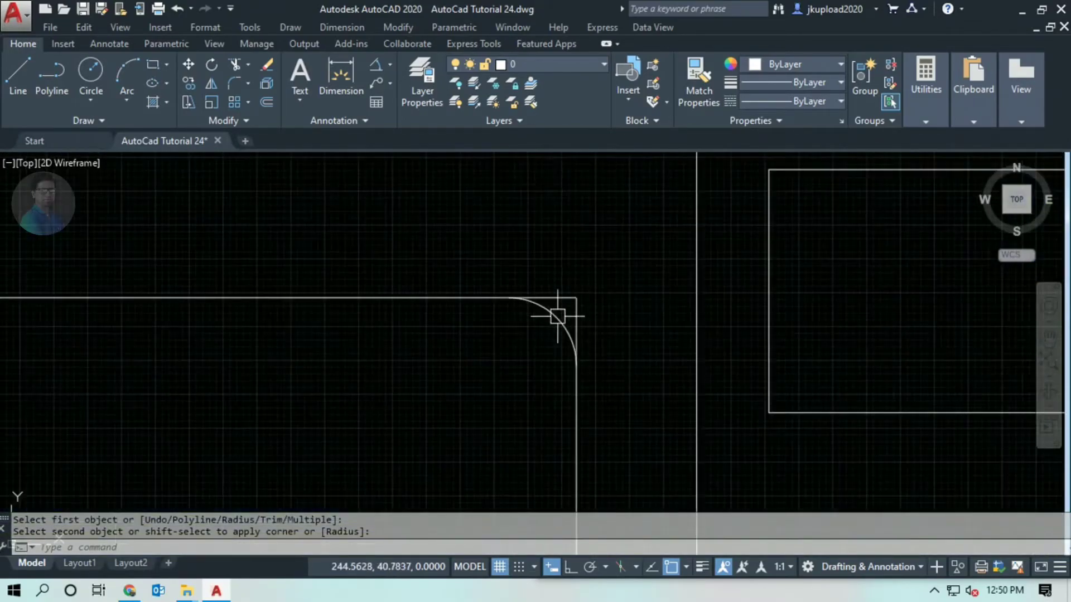
pyautogui.scroll(-2, 560, 313)
# Round the rectangle's bottom-right corner without trimming, then zoom out.
pyautogui.press('Return')
pyautogui.click(565, 427)
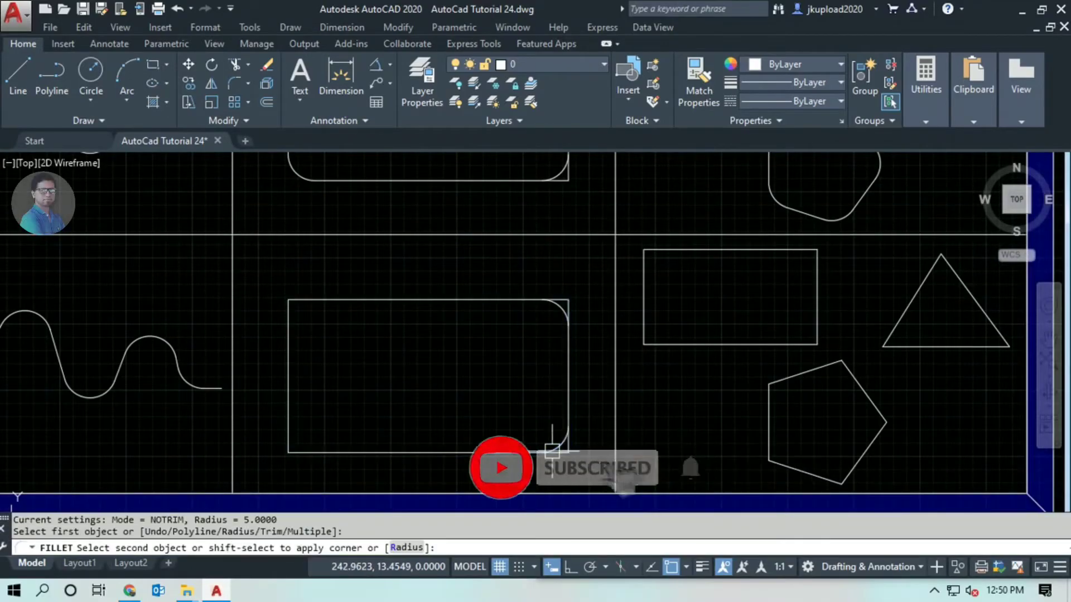
pyautogui.scroll(2, 562, 443)
pyautogui.click(558, 449)
pyautogui.press('Escape')
pyautogui.scroll(-3, 598, 366)
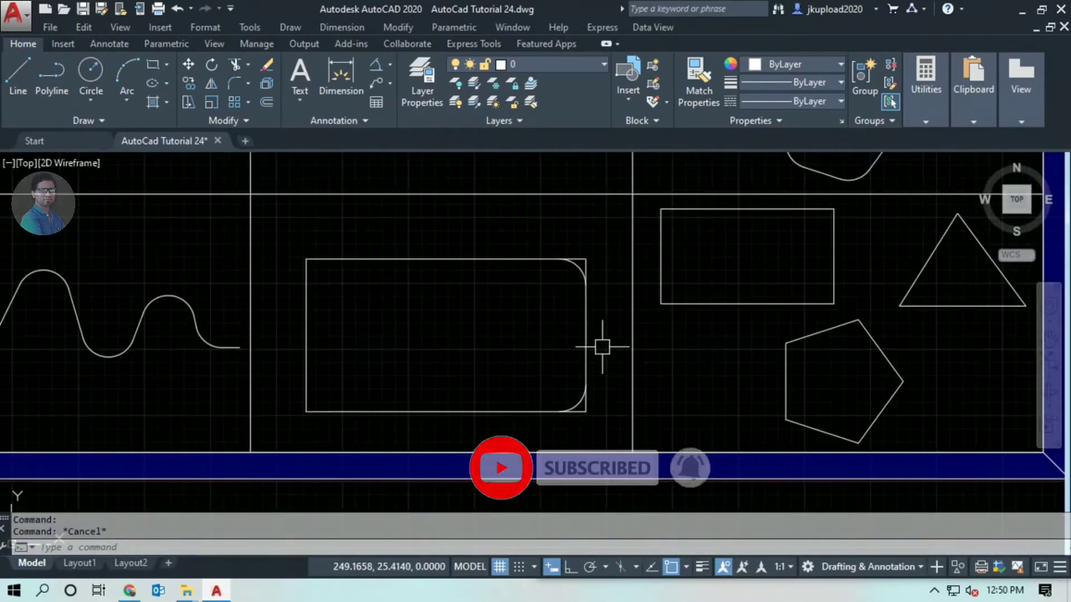
pyautogui.scroll(-2, 566, 358)
pyautogui.scroll(-1, 644, 226)
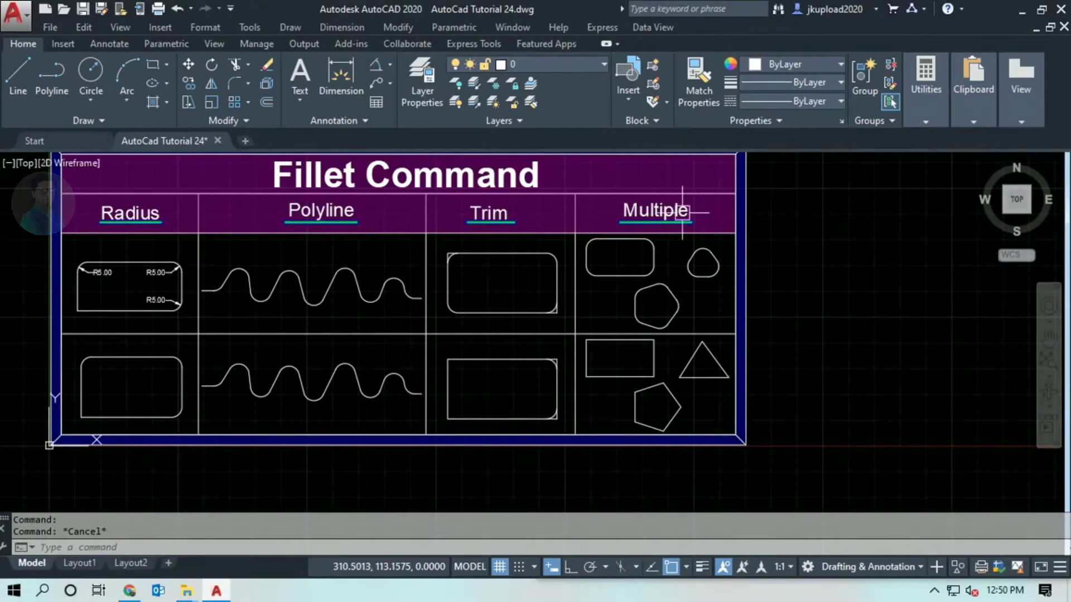
# Start FILLET over the Multiple column with the Multiple option on.
pyautogui.scroll(2, 683, 261)
pyautogui.moveTo(669, 275)
pyautogui.mouseDown(button='middle')
pyautogui.moveTo(633, 312)
pyautogui.moveTo(637, 290)
pyautogui.mouseUp(button='middle')
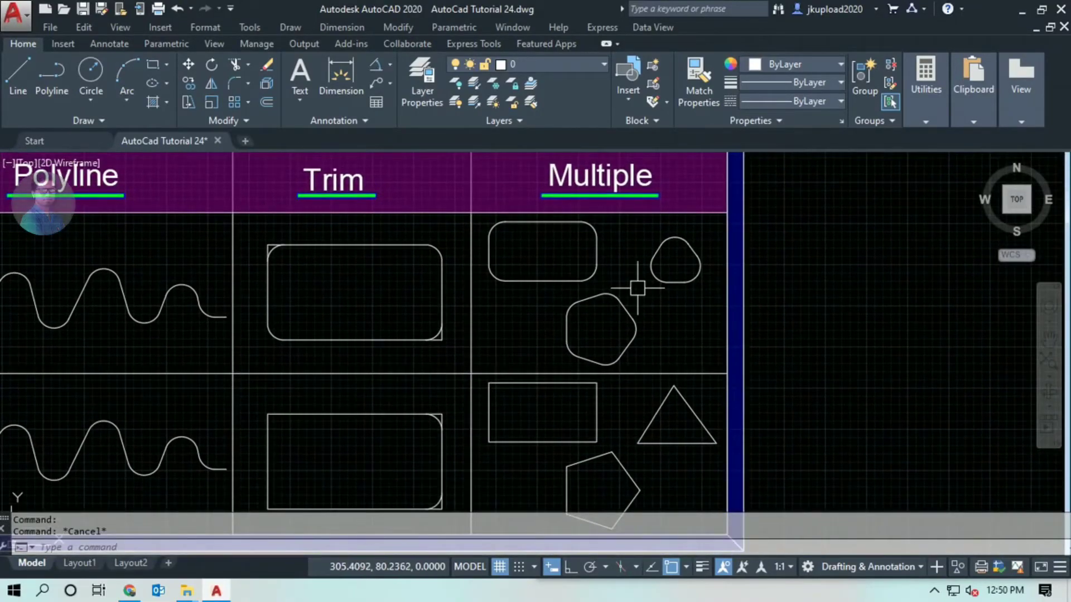
pyautogui.write('f')
pyautogui.press('Return')
pyautogui.write('m')
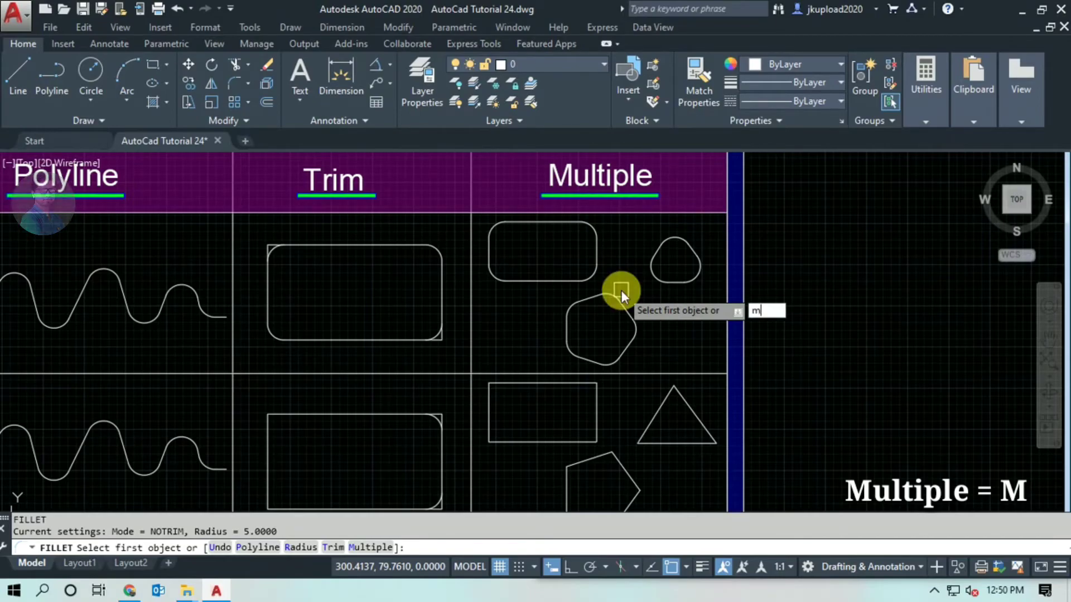
pyautogui.press('Return')
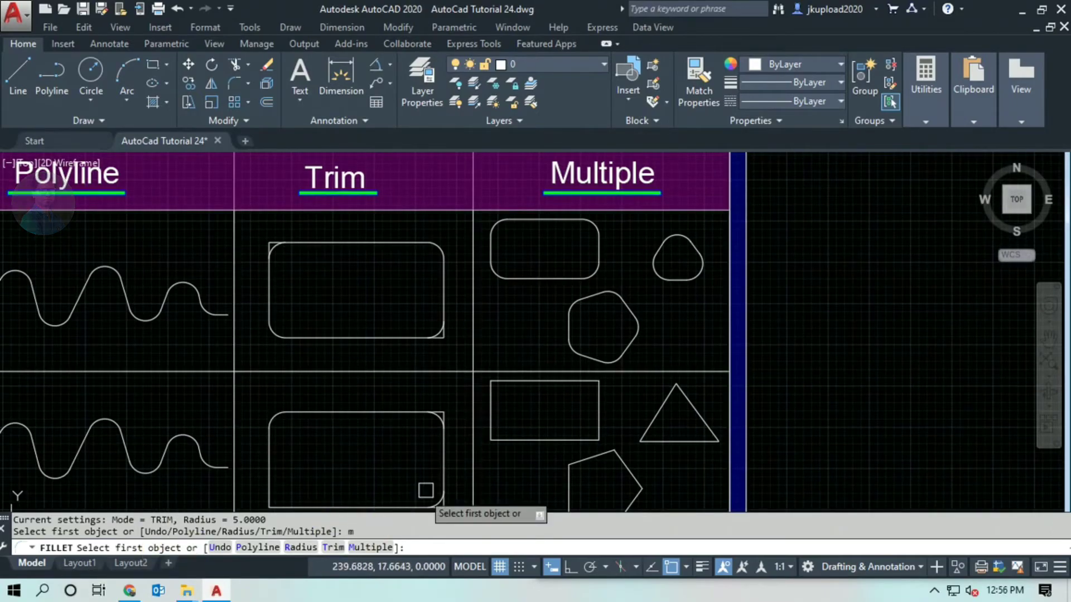
# Round all four corners of the lower Multiple-row rectangle.
pyautogui.scroll(2, 502, 410)
pyautogui.scroll(3, 478, 426)
pyautogui.scroll(1, 485, 439)
pyautogui.scroll(-1, 482, 432)
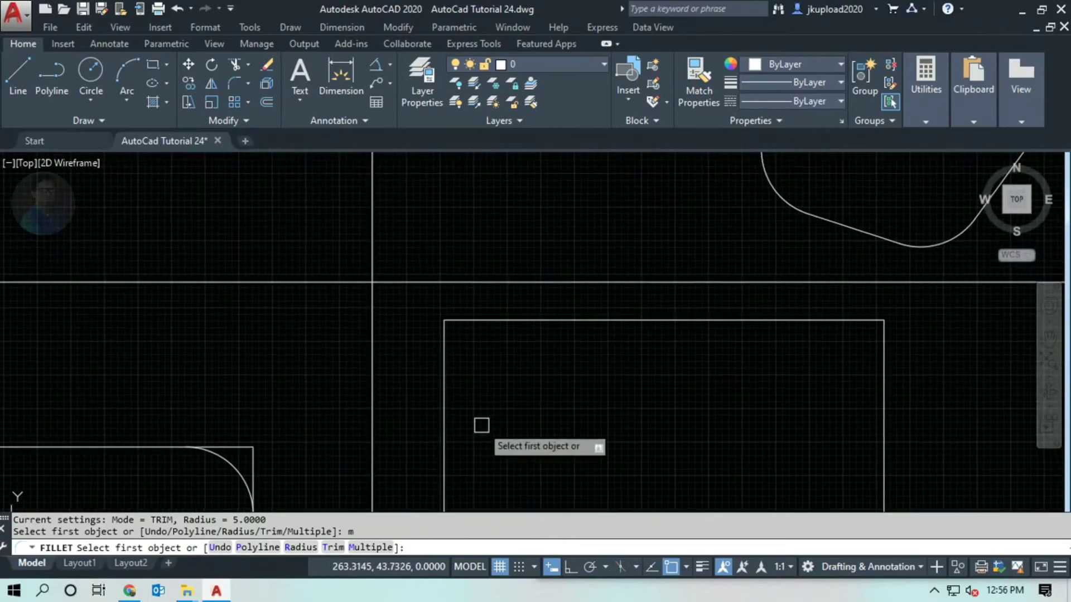
pyautogui.click(443, 381)
pyautogui.click(496, 323)
pyautogui.scroll(-2, 541, 329)
pyautogui.click(609, 333)
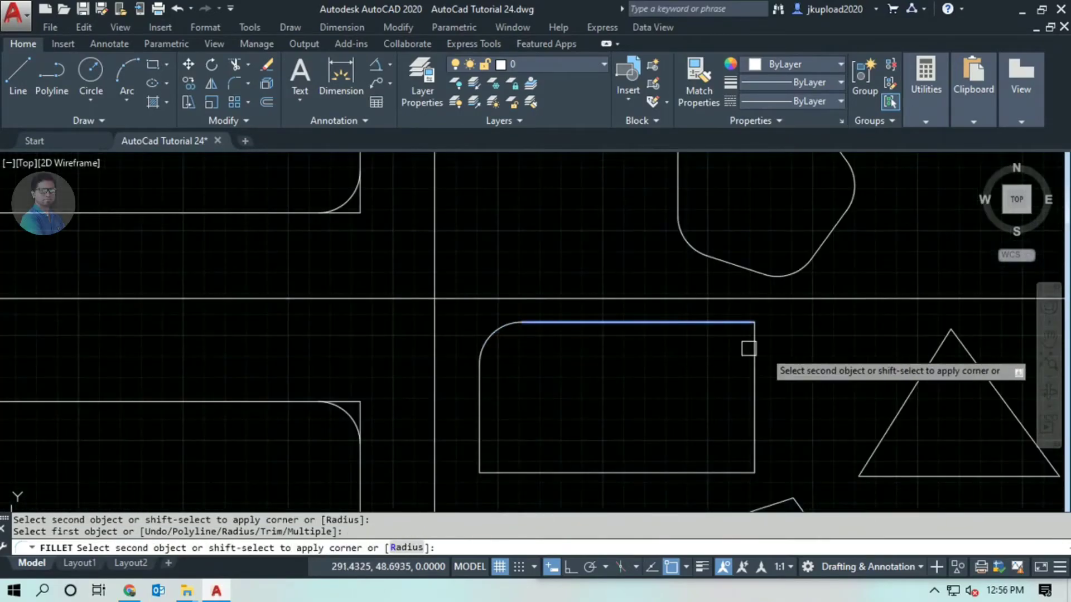
pyautogui.click(755, 351)
pyautogui.scroll(-3, 756, 357)
pyautogui.click(722, 412)
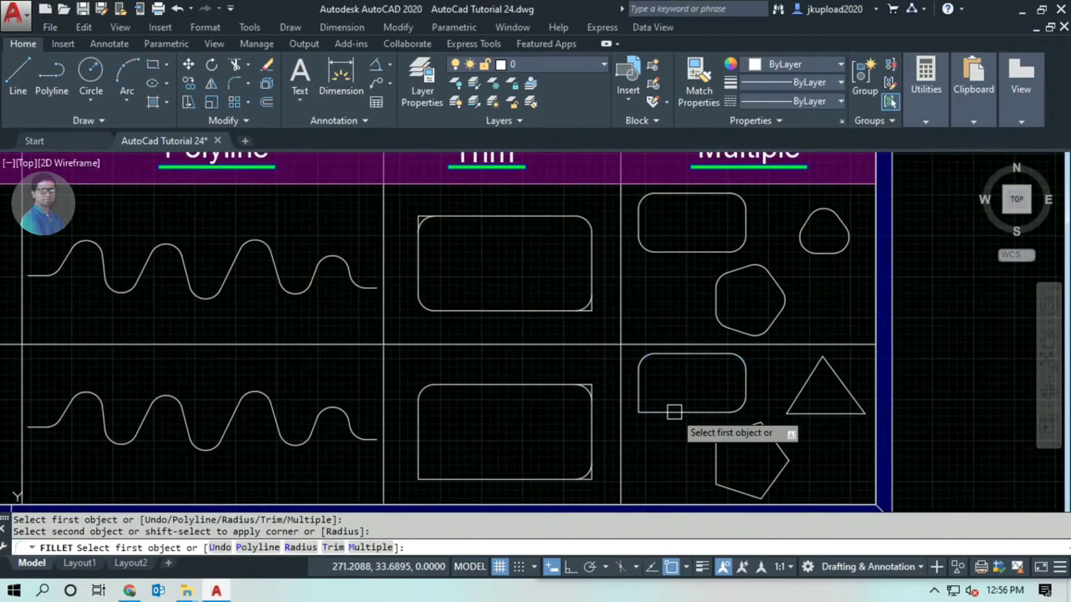
pyautogui.click(798, 413)
# Round each corner of the triangle.
pyautogui.click(841, 396)
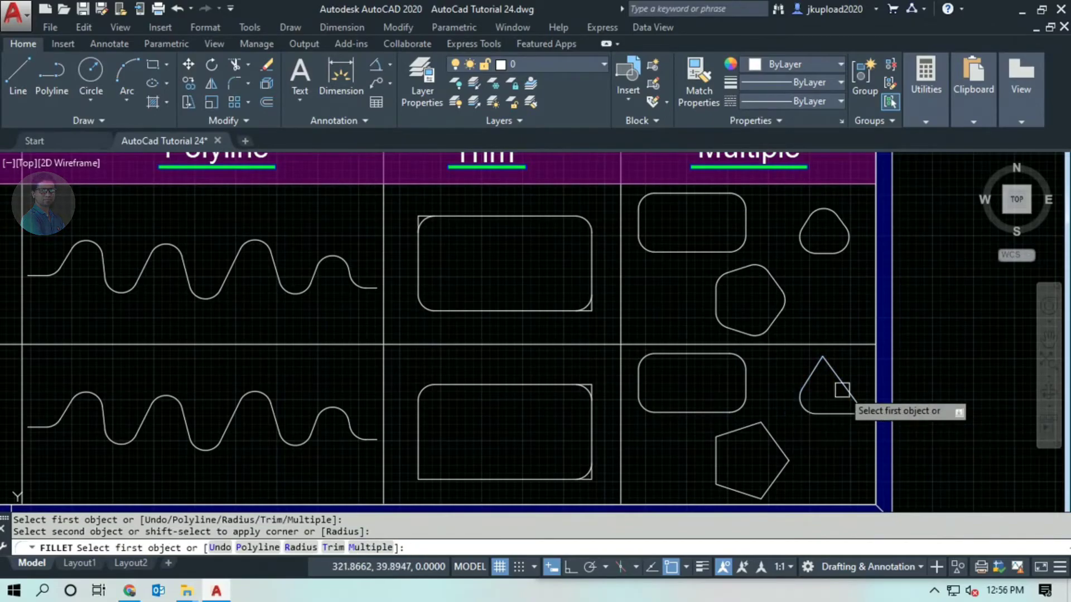
pyautogui.click(815, 374)
pyautogui.click(852, 396)
pyautogui.click(841, 414)
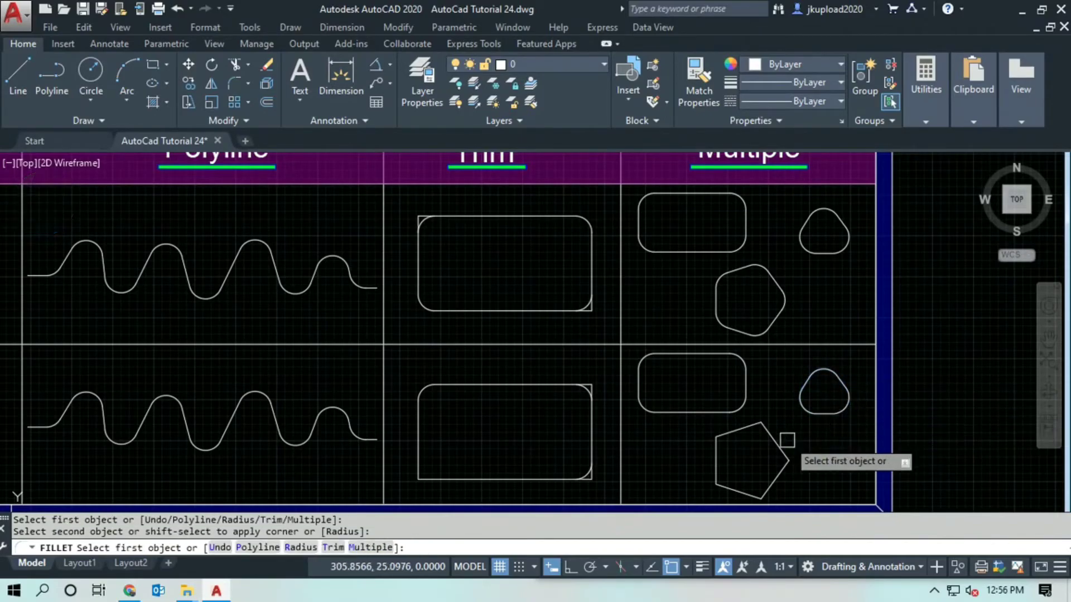
pyautogui.click(784, 465)
# Round all five corners of the pentagon.
pyautogui.click(776, 442)
pyautogui.click(745, 430)
pyautogui.click(716, 452)
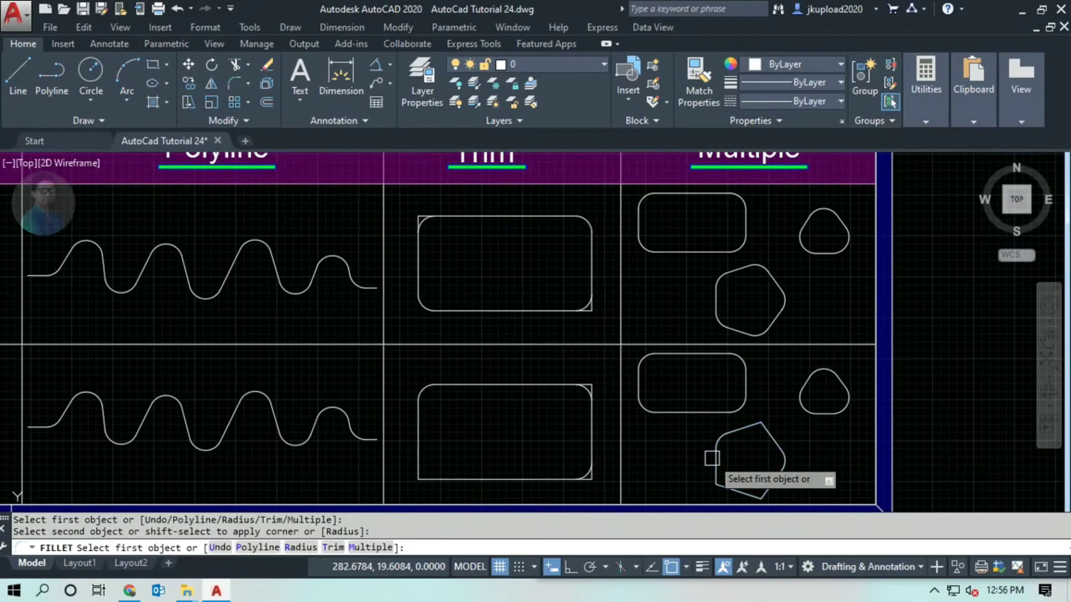
pyautogui.click(748, 433)
pyautogui.click(778, 452)
pyautogui.click(776, 481)
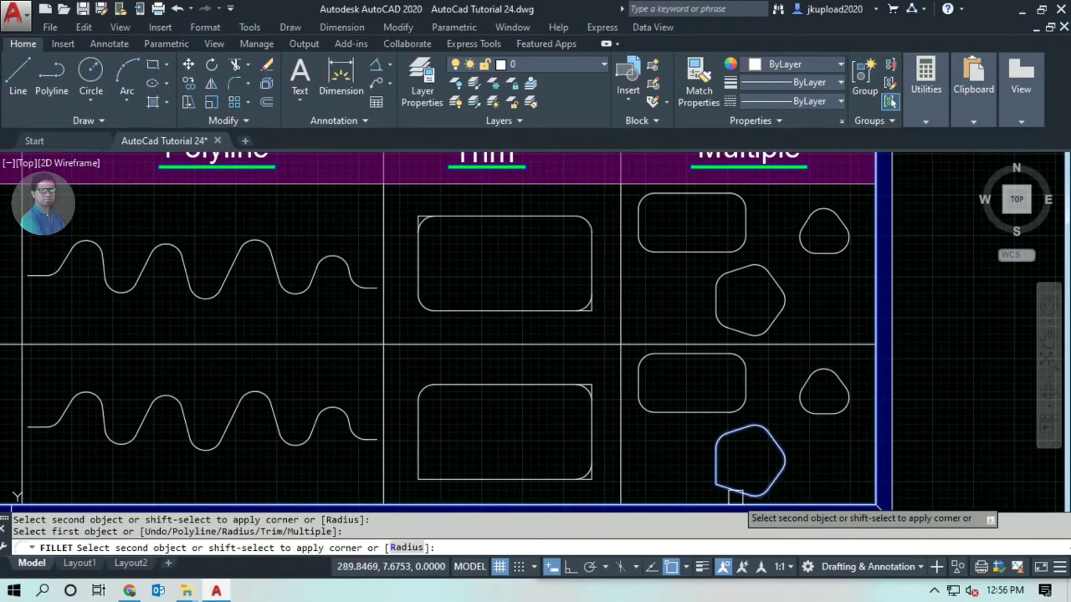
pyautogui.click(742, 492)
pyautogui.click(723, 480)
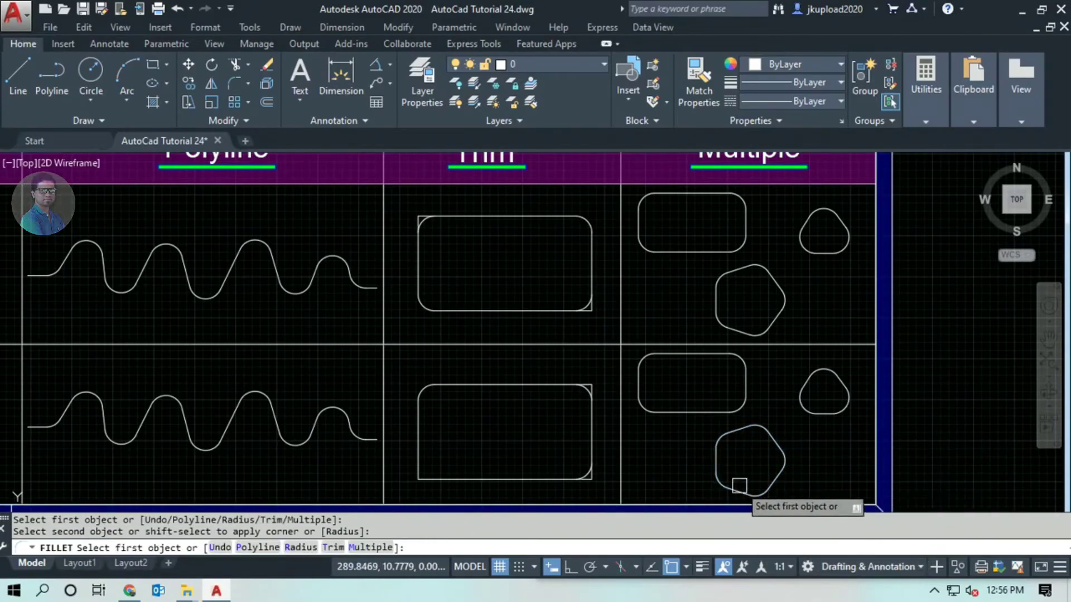
pyautogui.scroll(-2, 742, 415)
# Centre the whole table in view and end the FILLET command.
pyautogui.moveTo(699, 400); pyautogui.dragTo(730, 413, button='middle')
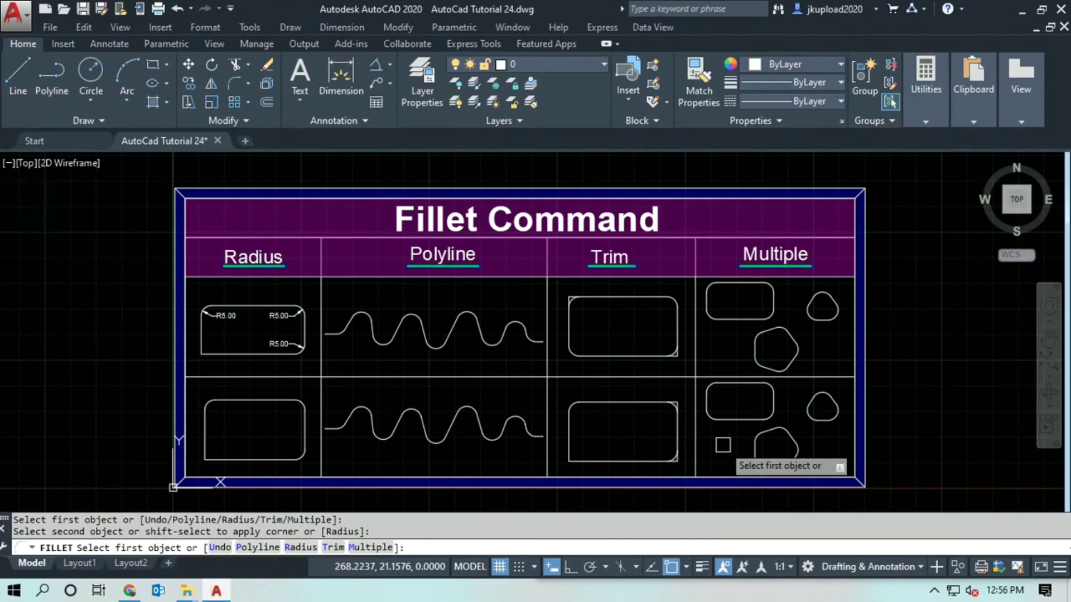
pyautogui.press('Return')
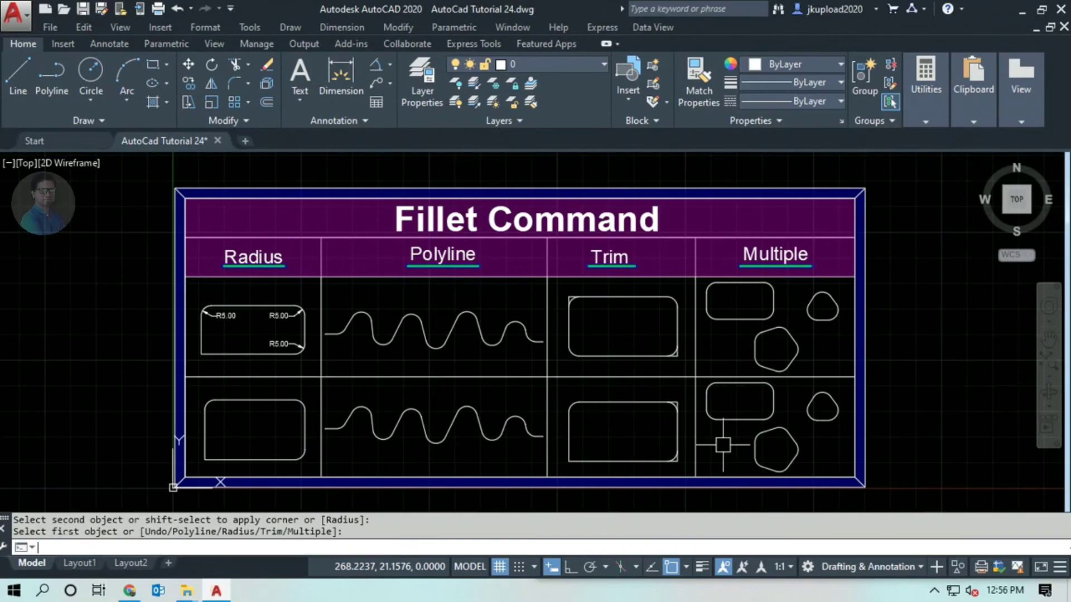